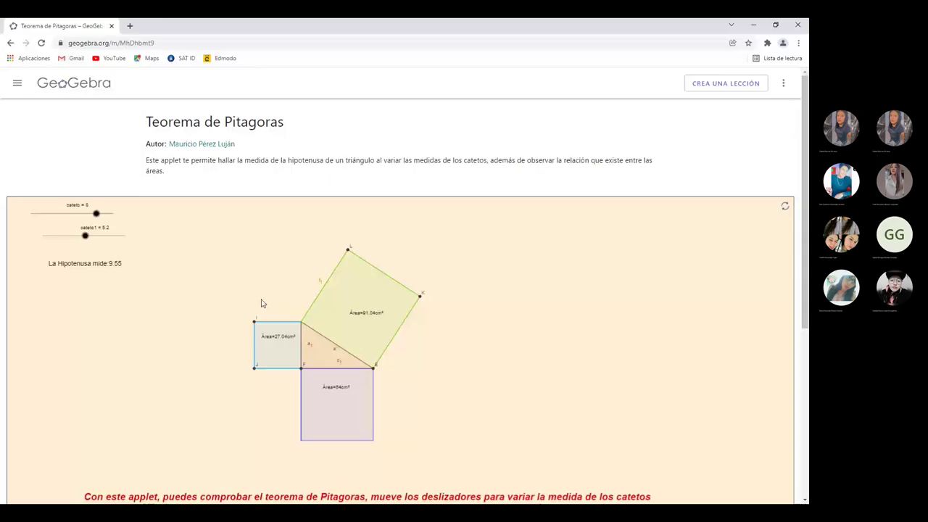
# Set the cateto and cateto1 sliders to 10 and 4.3 so the hypotenuse reads 10.89
pyautogui.scroll(-1, 87, 240)
pyautogui.moveTo(87, 240)
pyautogui.mouseDown()
pyautogui.moveTo(77, 235)
pyautogui.moveTo(106, 236)
pyautogui.mouseUp()
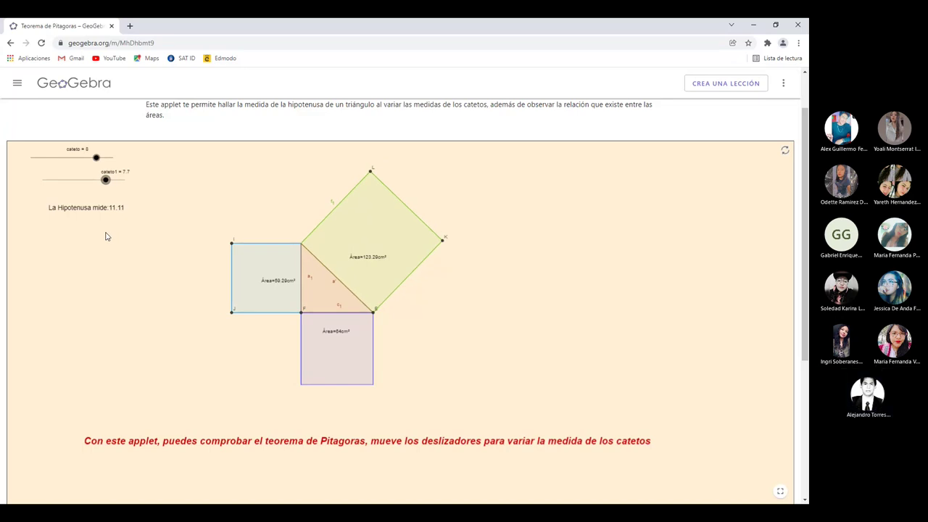
pyautogui.moveTo(106, 236)
pyautogui.mouseDown()
pyautogui.moveTo(122, 239)
pyautogui.moveTo(105, 237)
pyautogui.mouseUp()
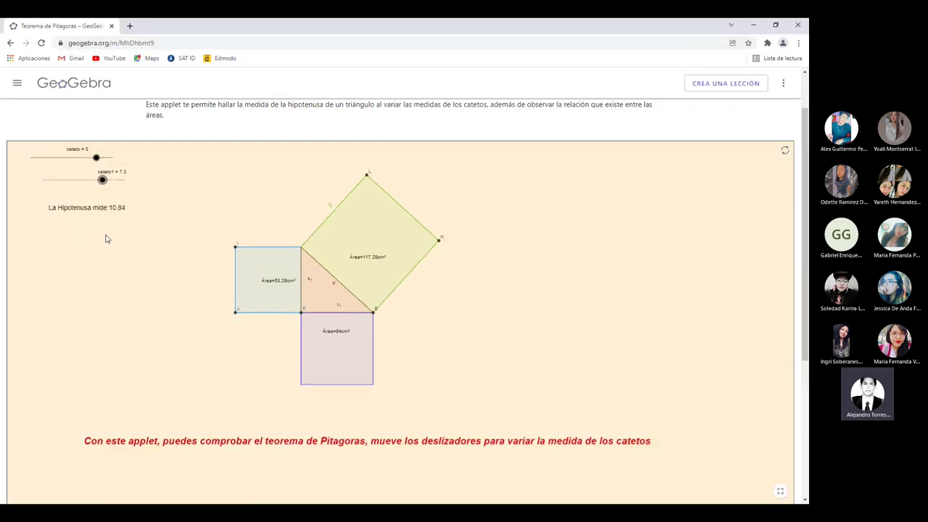
pyautogui.moveTo(96, 158)
pyautogui.mouseDown()
pyautogui.moveTo(70, 168)
pyautogui.moveTo(102, 168)
pyautogui.mouseUp()
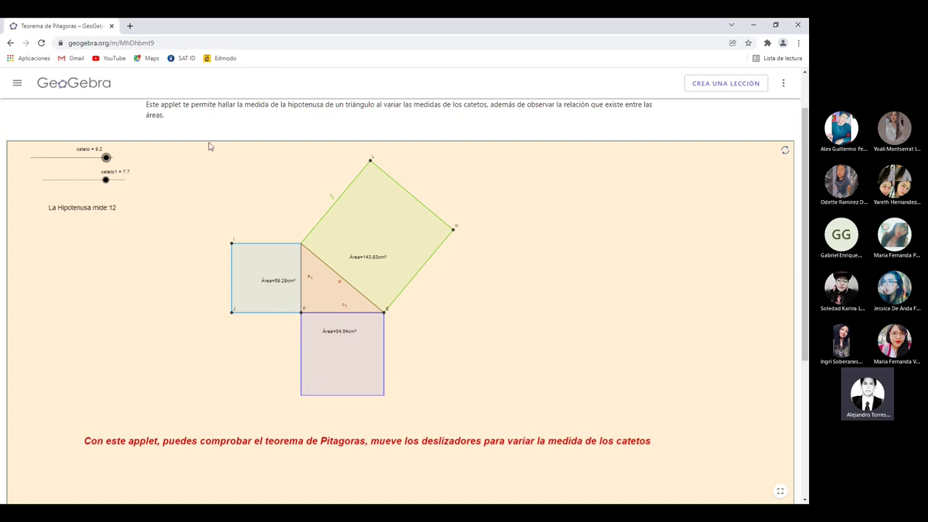
pyautogui.scroll(-1, 211, 145)
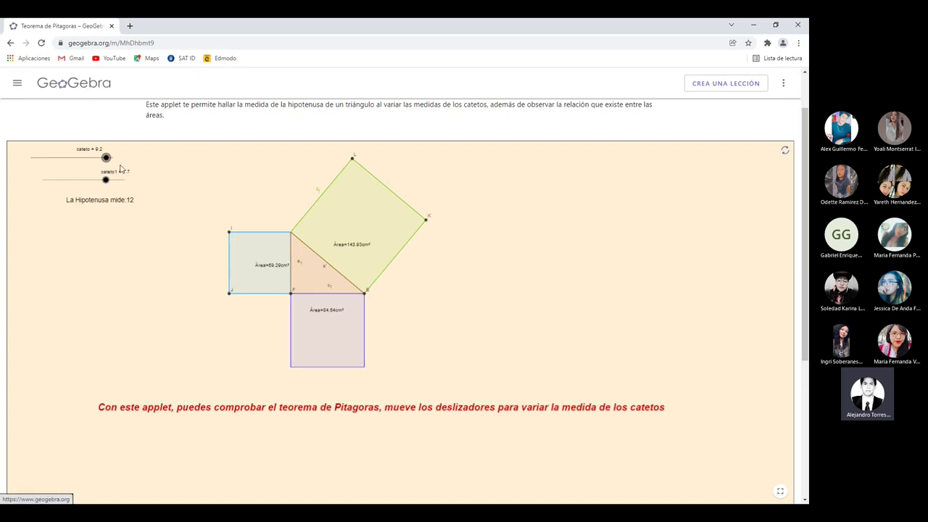
pyautogui.moveTo(106, 181)
pyautogui.mouseDown()
pyautogui.moveTo(72, 181)
pyautogui.moveTo(117, 180)
pyautogui.moveTo(112, 157)
pyautogui.mouseUp()
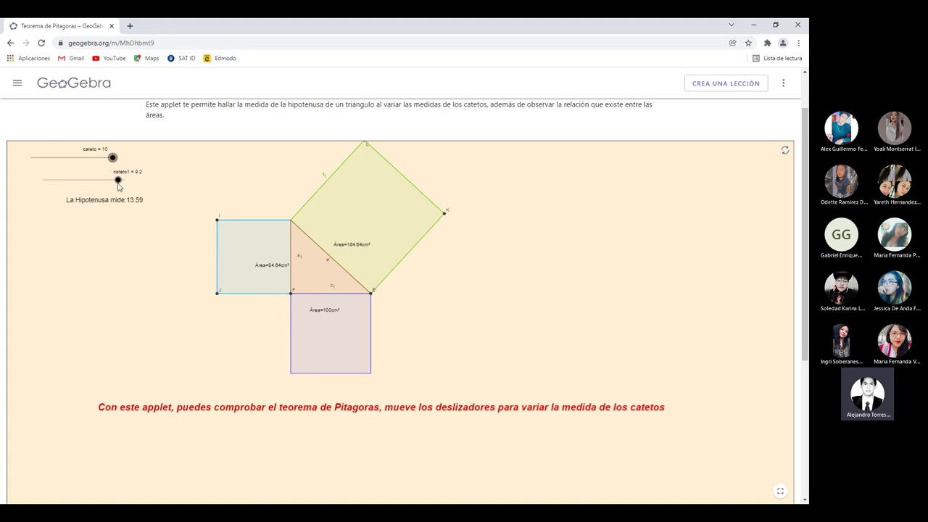
pyautogui.moveTo(118, 180)
pyautogui.mouseDown()
pyautogui.moveTo(78, 182)
pyautogui.moveTo(122, 180)
pyautogui.moveTo(98, 158)
pyautogui.moveTo(141, 171)
pyautogui.moveTo(95, 175)
pyautogui.moveTo(114, 180)
pyautogui.mouseUp()
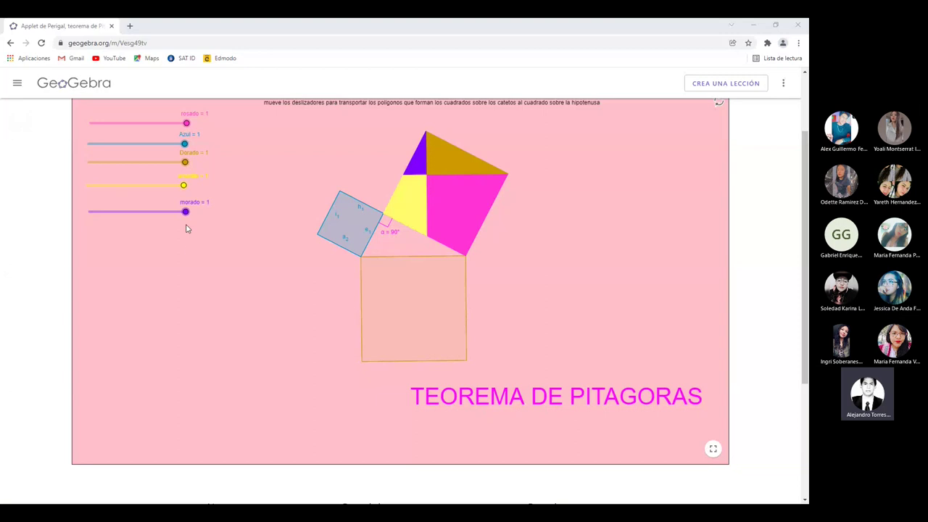
# Slide the morado, yellow, Dorado, Azul and rosado sliders to 0, moving each piece into the hypotenuse square
pyautogui.moveTo(185, 212); pyautogui.dragTo(77, 215)
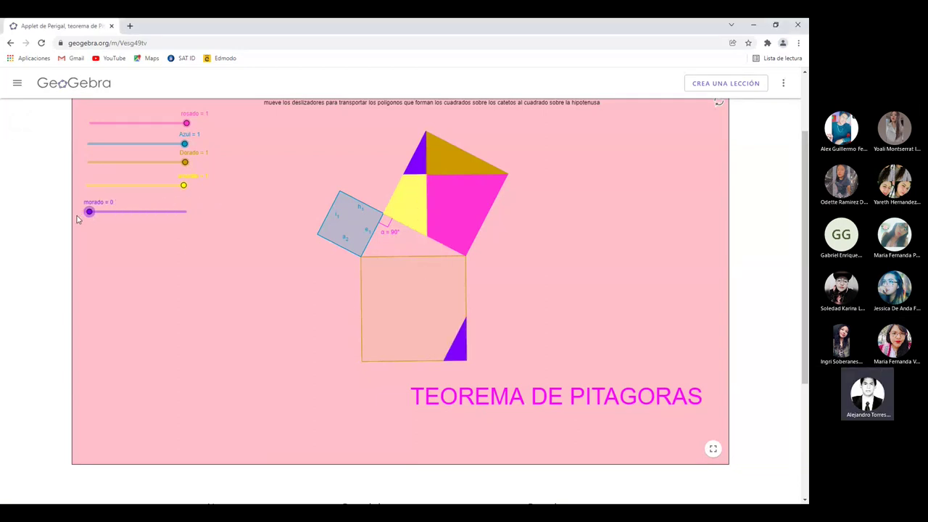
pyautogui.moveTo(183, 185); pyautogui.dragTo(69, 190)
pyautogui.moveTo(185, 161); pyautogui.dragTo(87, 163)
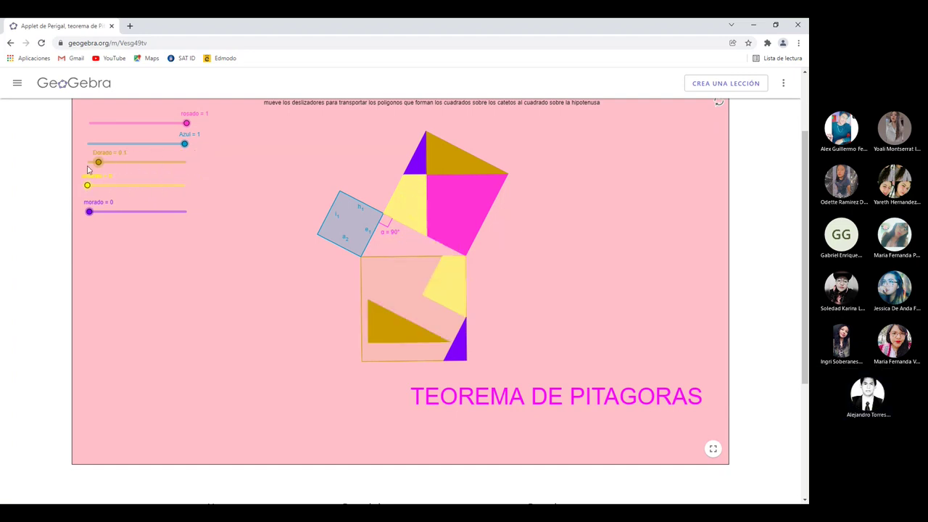
pyautogui.moveTo(184, 144); pyautogui.dragTo(83, 144)
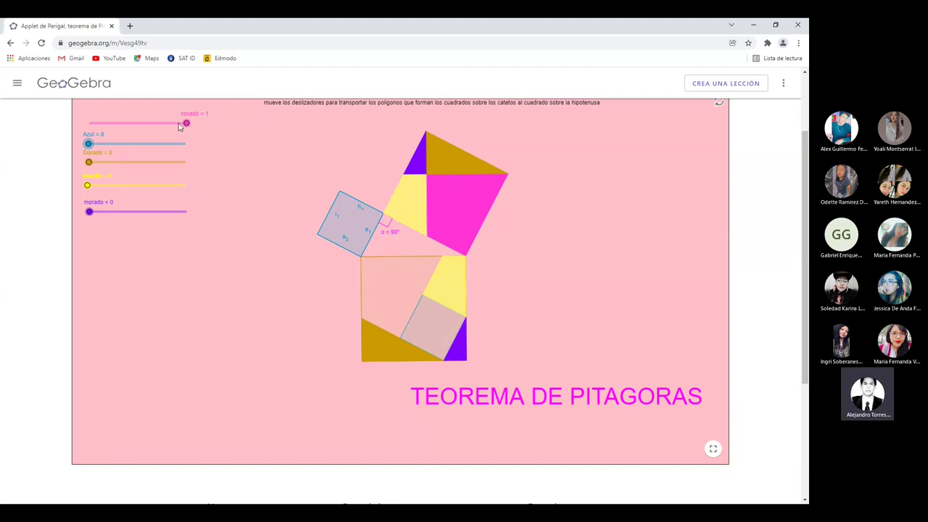
pyautogui.moveTo(185, 124); pyautogui.dragTo(87, 143)
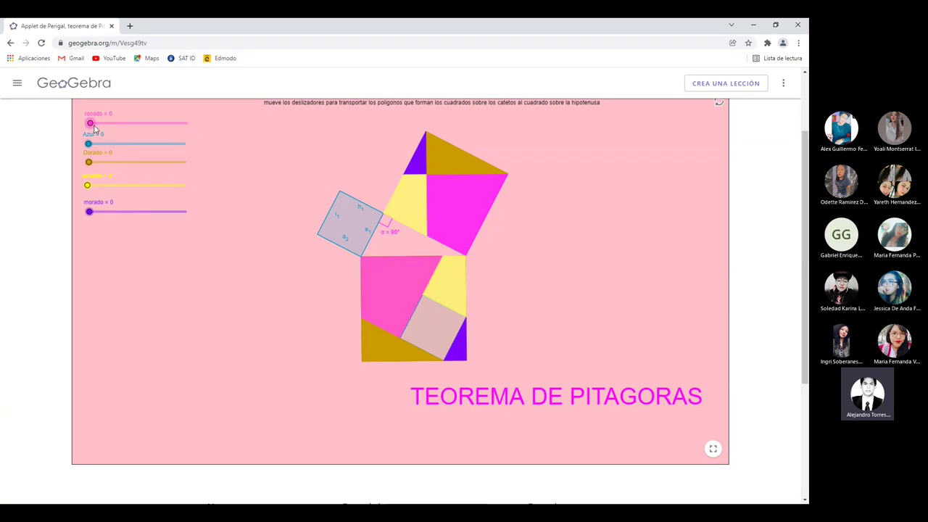
# Nudge the pink, blue, purple, yellow and gold pieces back toward their leg squares, leaving Azul at 0.82
pyautogui.moveTo(90, 123)
pyautogui.mouseDown()
pyautogui.moveTo(138, 133)
pyautogui.moveTo(90, 125)
pyautogui.mouseUp()
pyautogui.moveTo(88, 144)
pyautogui.mouseDown()
pyautogui.moveTo(180, 144)
pyautogui.moveTo(70, 150)
pyautogui.moveTo(94, 144)
pyautogui.mouseUp()
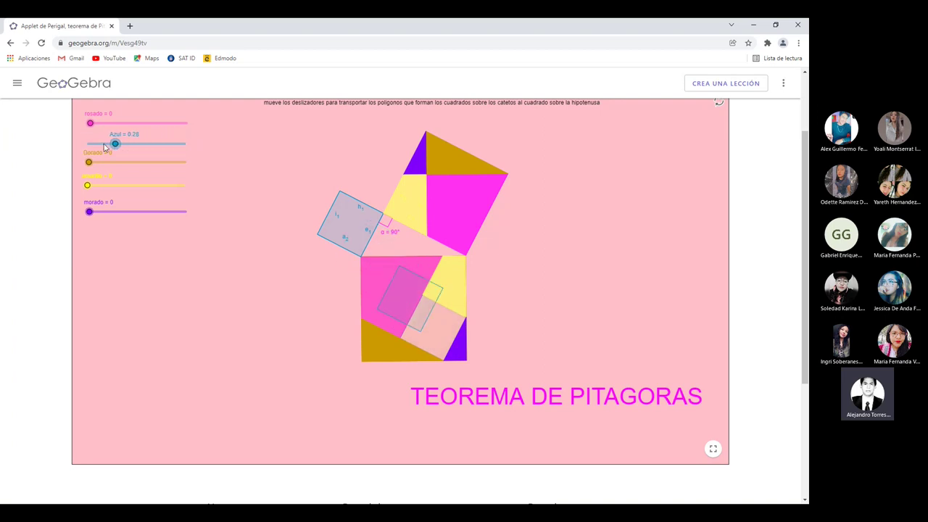
pyautogui.moveTo(93, 146); pyautogui.dragTo(77, 153)
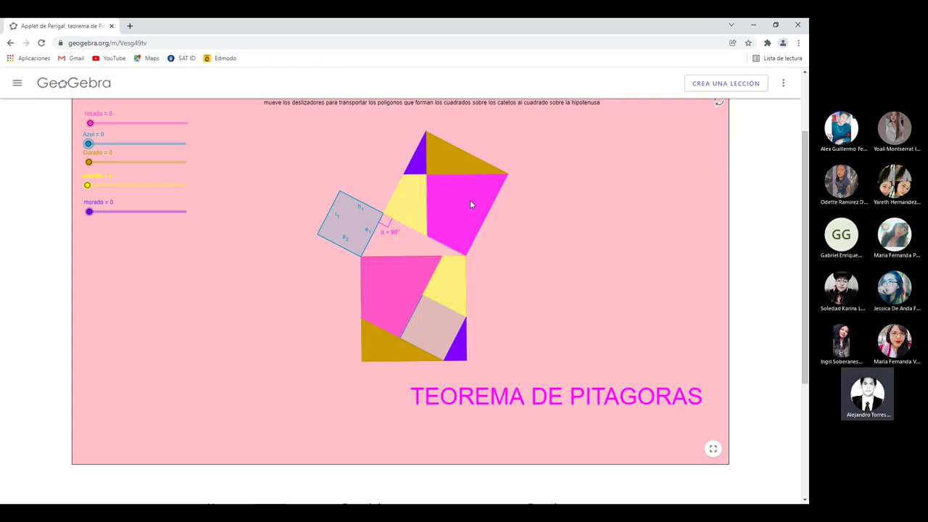
pyautogui.moveTo(88, 212)
pyautogui.mouseDown()
pyautogui.moveTo(193, 218)
pyautogui.moveTo(82, 203)
pyautogui.mouseUp()
pyautogui.moveTo(87, 187)
pyautogui.mouseDown()
pyautogui.moveTo(184, 187)
pyautogui.moveTo(82, 190)
pyautogui.mouseUp()
pyautogui.moveTo(89, 161)
pyautogui.mouseDown()
pyautogui.moveTo(185, 163)
pyautogui.moveTo(88, 162)
pyautogui.moveTo(182, 142)
pyautogui.moveTo(77, 158)
pyautogui.mouseUp()
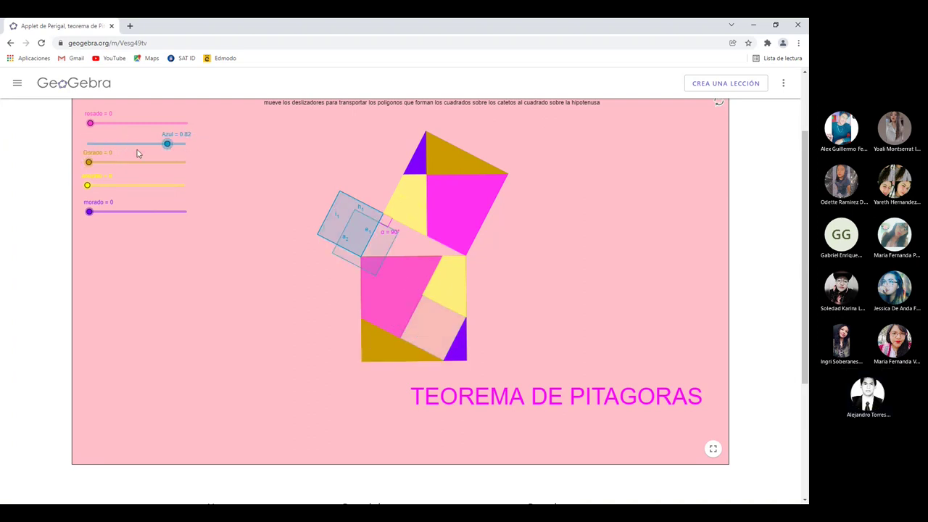
# Slide the pink piece back out of the hypotenuse square
pyautogui.moveTo(90, 123)
pyautogui.mouseDown()
pyautogui.moveTo(200, 136)
pyautogui.moveTo(82, 127)
pyautogui.mouseUp()
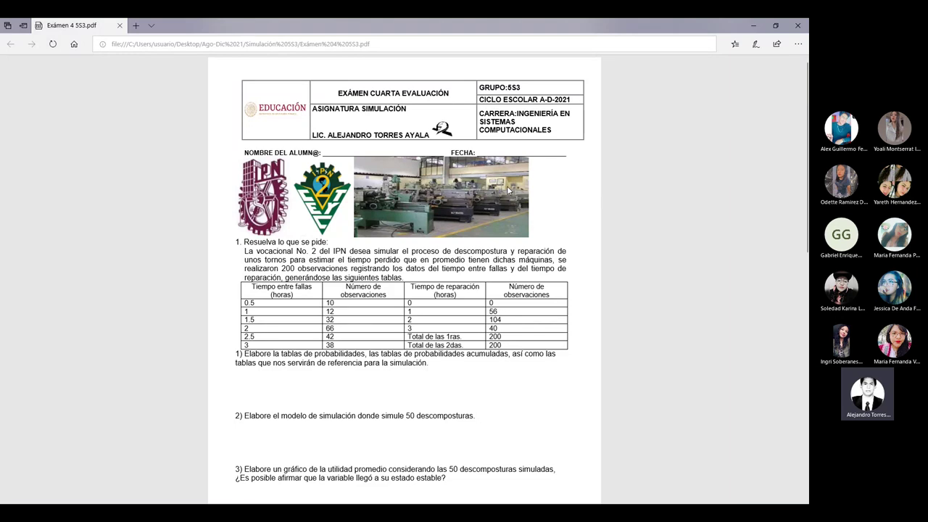
# Scroll the exam PDF down to page 2, showing questions 4–10 on normality tests, replicas and confidence intervals
pyautogui.scroll(-3, 656, 203)
pyautogui.scroll(3, 650, 202)
pyautogui.scroll(-3, 566, 206)
pyautogui.scroll(3, 363, 222)
pyautogui.scroll(-3, 609, 333)
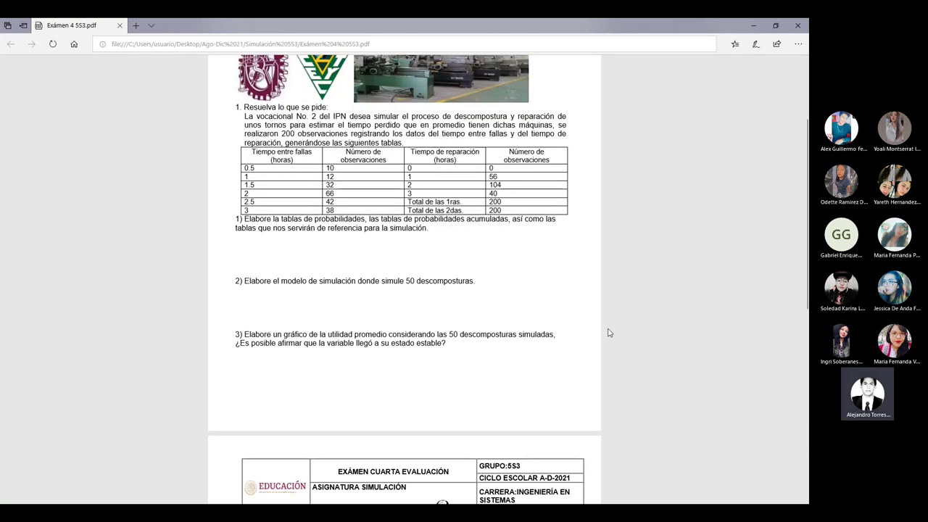
pyautogui.scroll(-2, 609, 333)
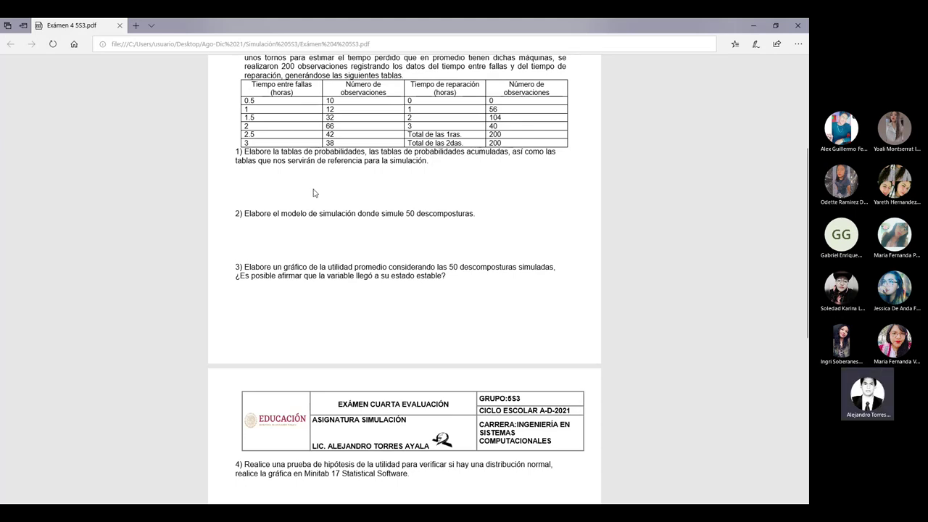
pyautogui.scroll(-2, 458, 208)
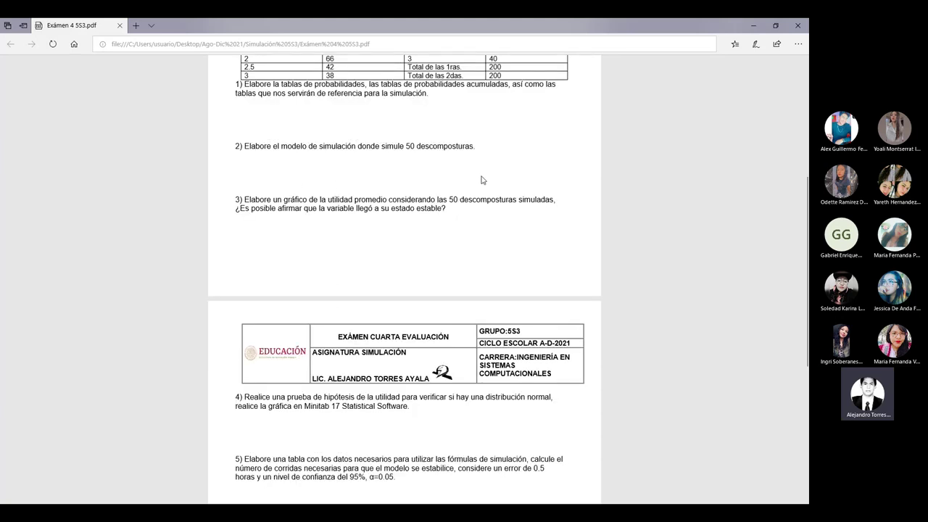
pyautogui.scroll(-4, 482, 180)
pyautogui.scroll(-4, 510, 150)
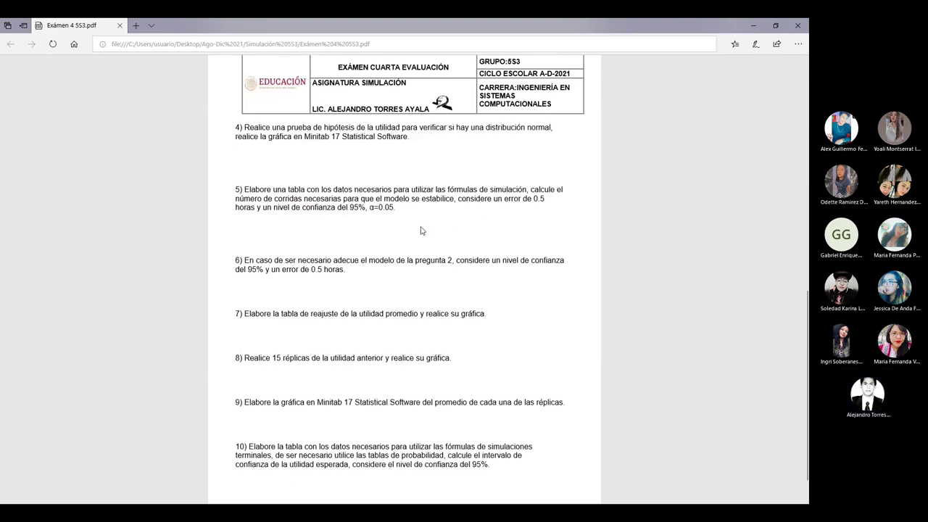
pyautogui.scroll(3, 422, 231)
pyautogui.scroll(-3, 422, 230)
pyautogui.scroll(2, 423, 231)
pyautogui.scroll(6, 423, 231)
pyautogui.scroll(-2, 424, 231)
pyautogui.scroll(-3, 422, 229)
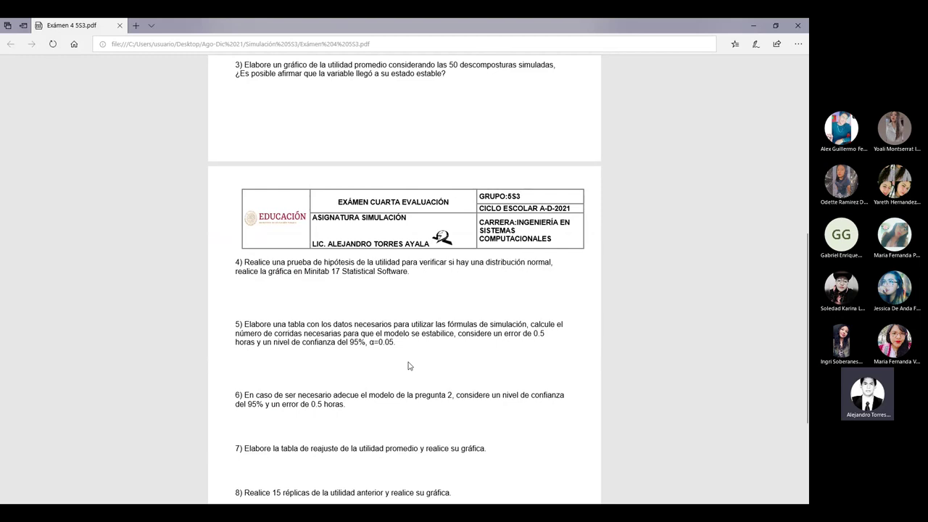
pyautogui.scroll(-3, 429, 360)
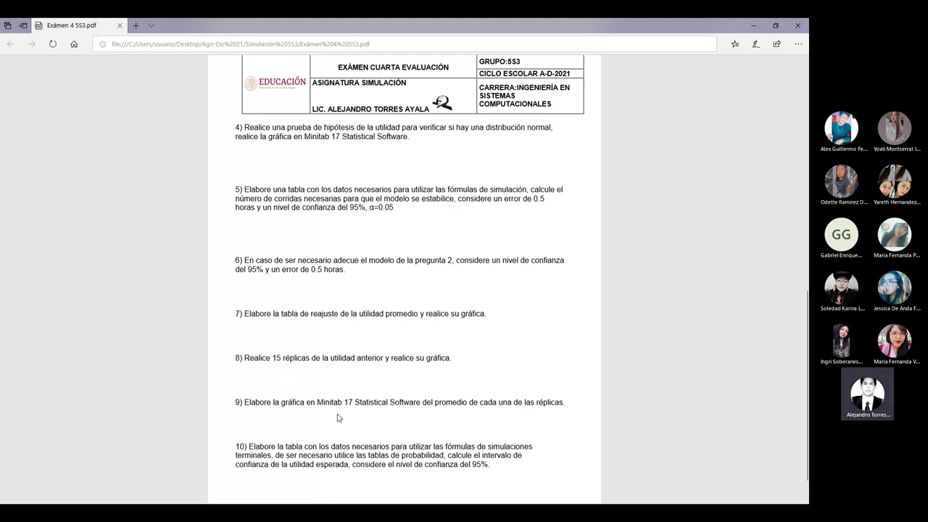
# Scroll back to page 1 with the lathe failure and repair tables and questions 1–3
pyautogui.scroll(-1, 505, 409)
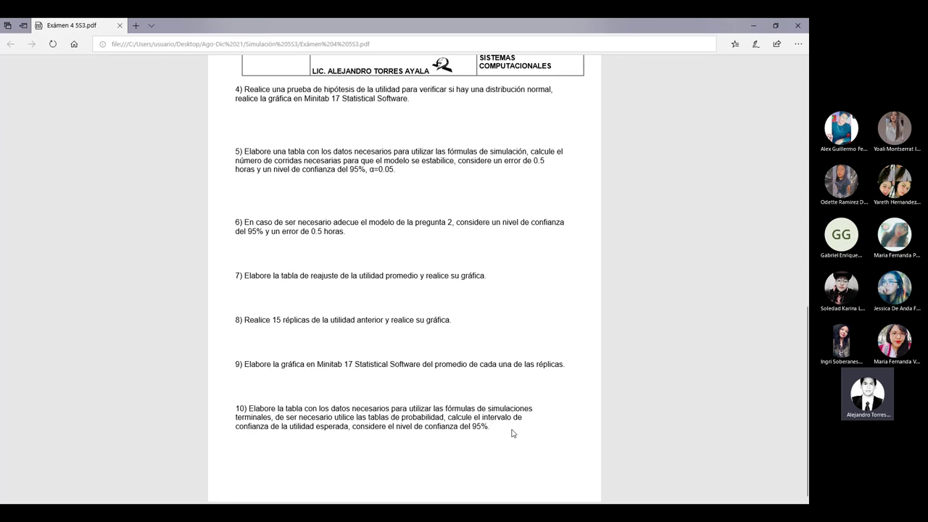
pyautogui.scroll(3, 527, 414)
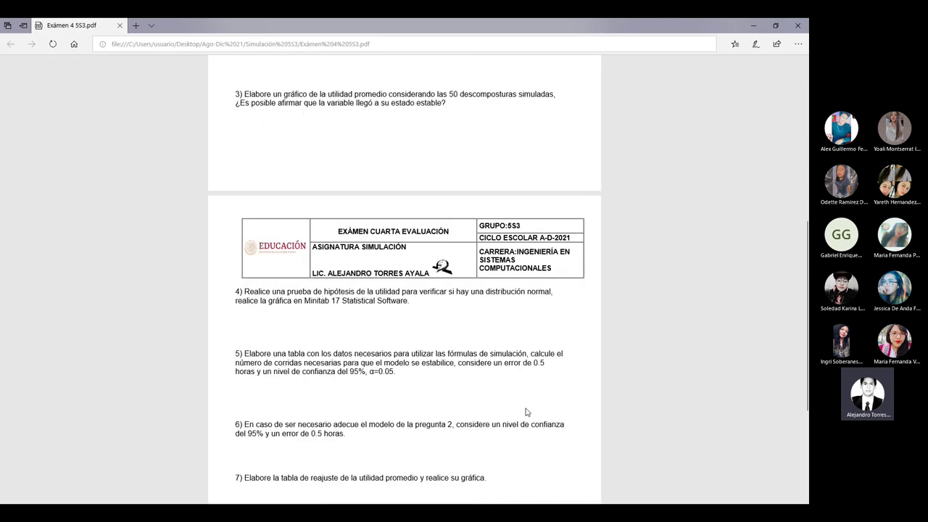
pyautogui.scroll(4, 526, 413)
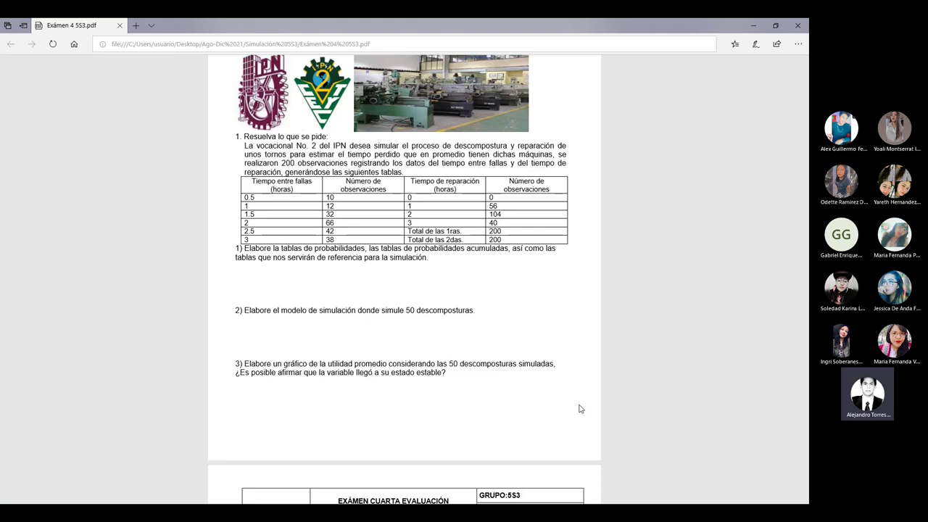
pyautogui.scroll(-4, 580, 409)
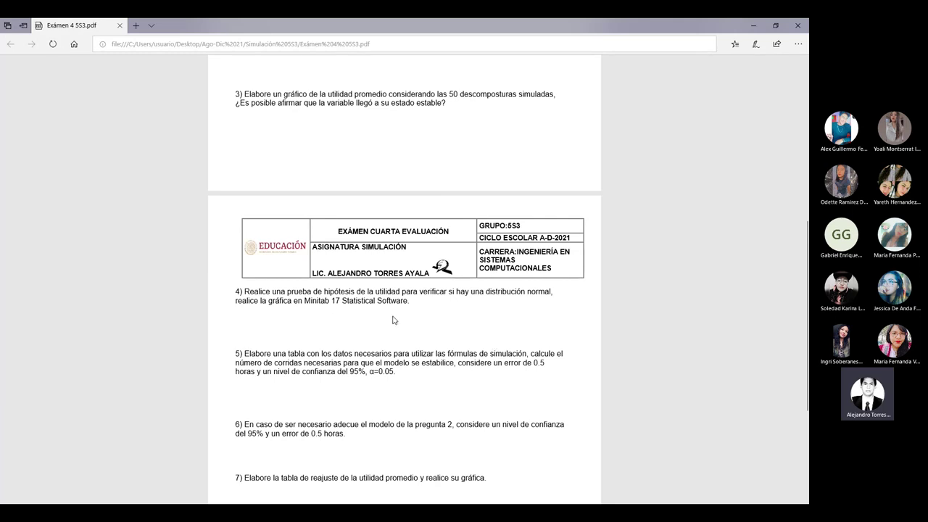
pyautogui.scroll(-2, 366, 322)
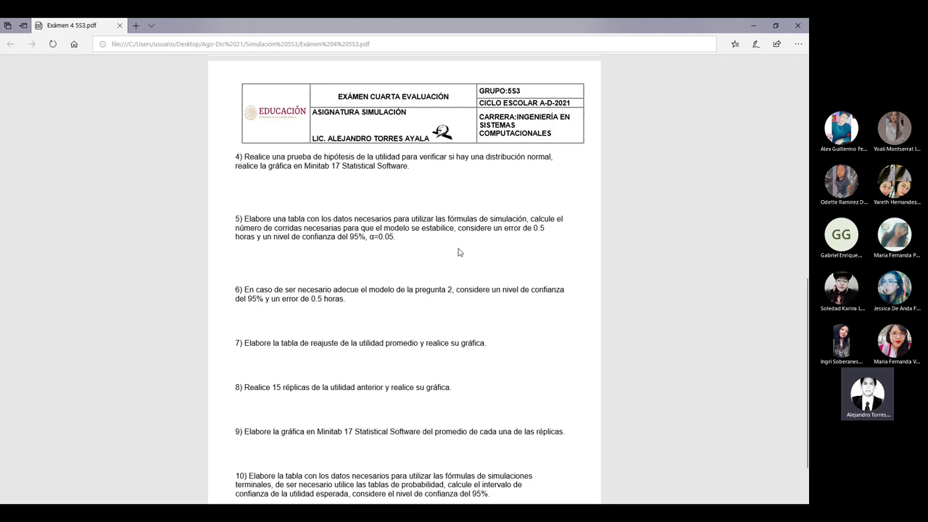
pyautogui.scroll(-2, 459, 252)
pyautogui.scroll(4, 458, 251)
pyautogui.scroll(6, 458, 251)
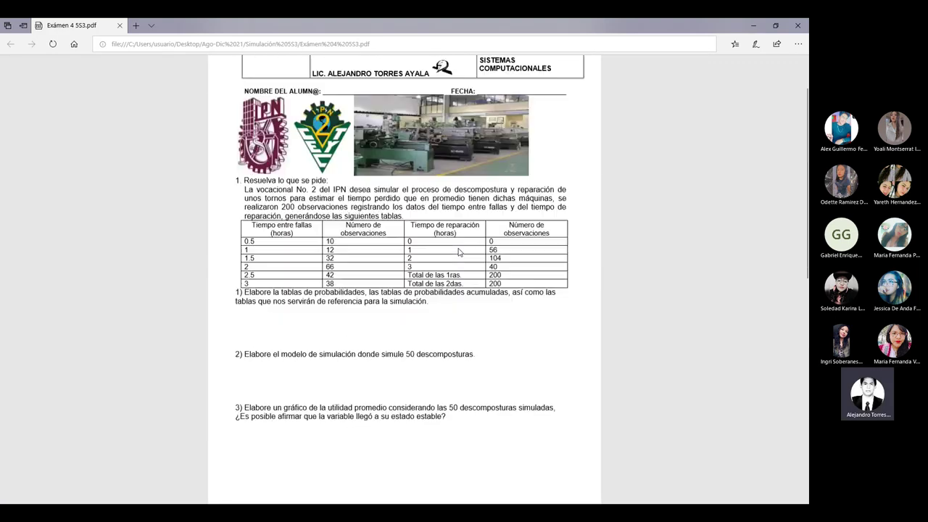
pyautogui.scroll(1, 458, 252)
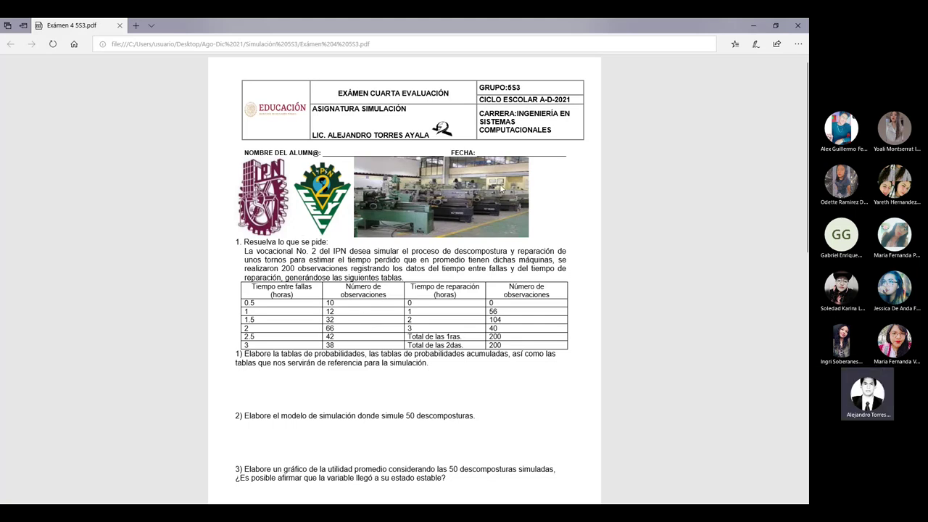
pyautogui.scroll(-2, 583, 261)
pyautogui.scroll(-1, 584, 260)
pyautogui.scroll(-2, 584, 260)
pyautogui.scroll(4, 583, 261)
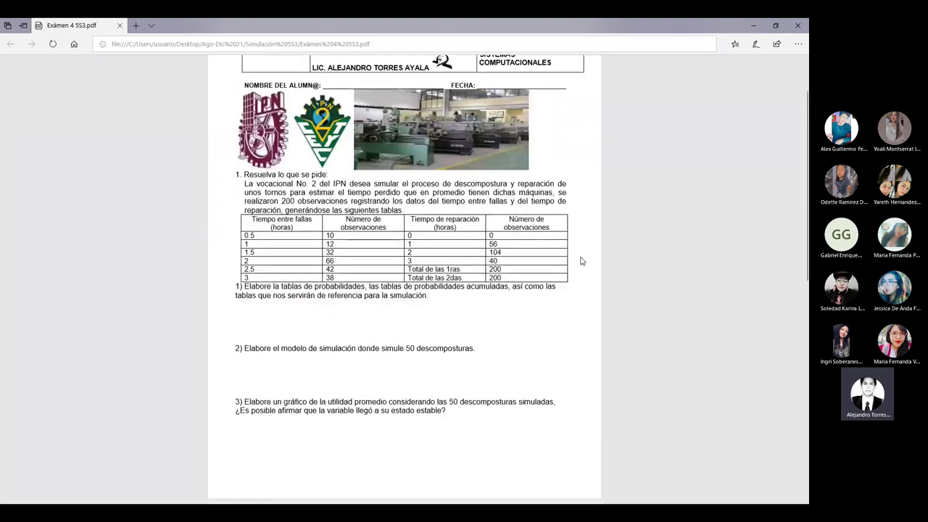
pyautogui.scroll(1, 583, 261)
pyautogui.scroll(-4, 582, 261)
pyautogui.scroll(-4, 580, 260)
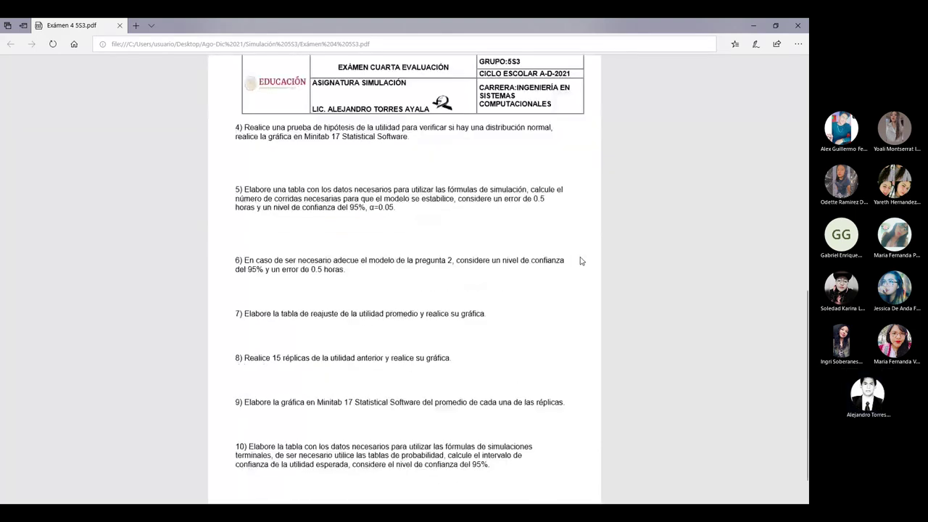
pyautogui.scroll(4, 581, 260)
pyautogui.scroll(4, 579, 261)
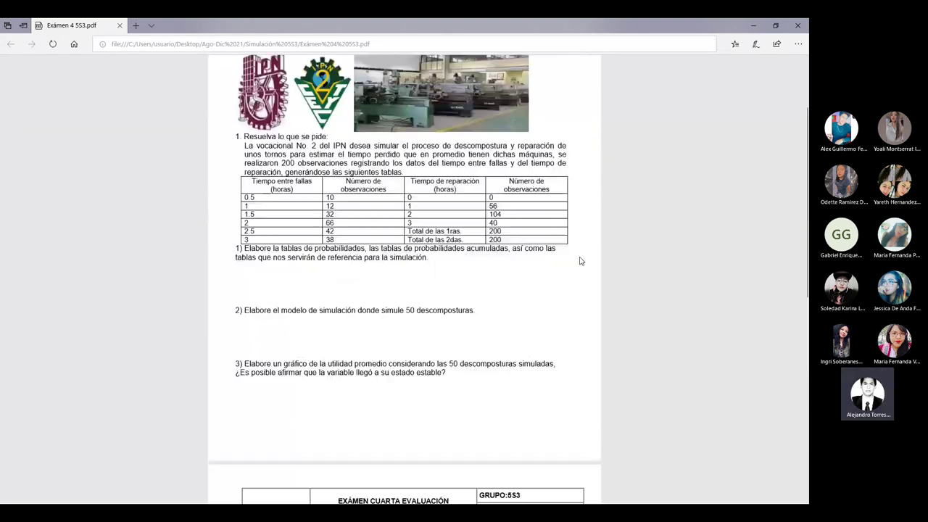
pyautogui.scroll(-3, 580, 261)
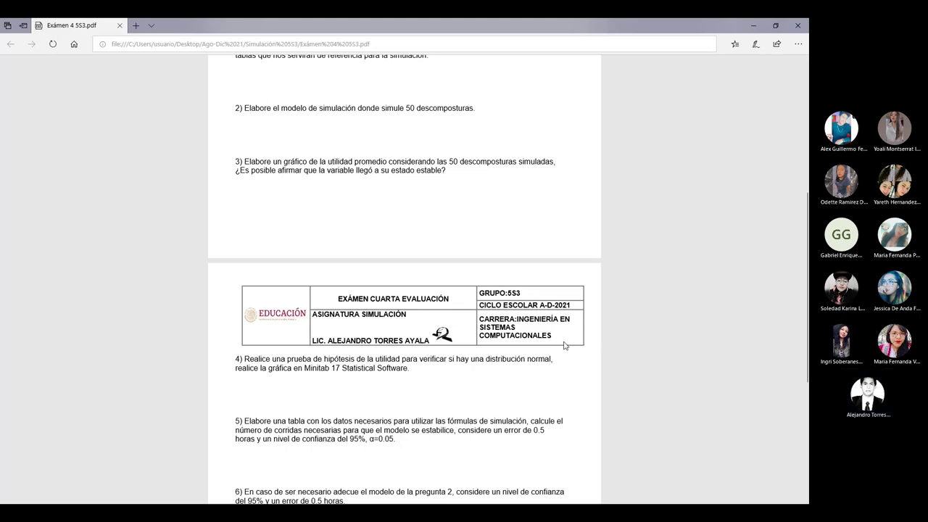
# Scroll up and down through the exam PDF once more before leaving it
pyautogui.scroll(3, 565, 345)
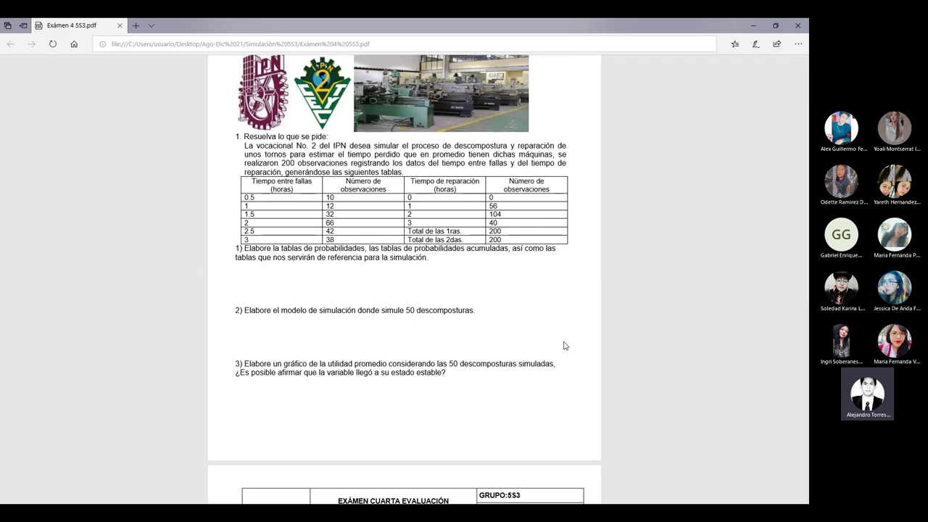
pyautogui.scroll(-7, 565, 344)
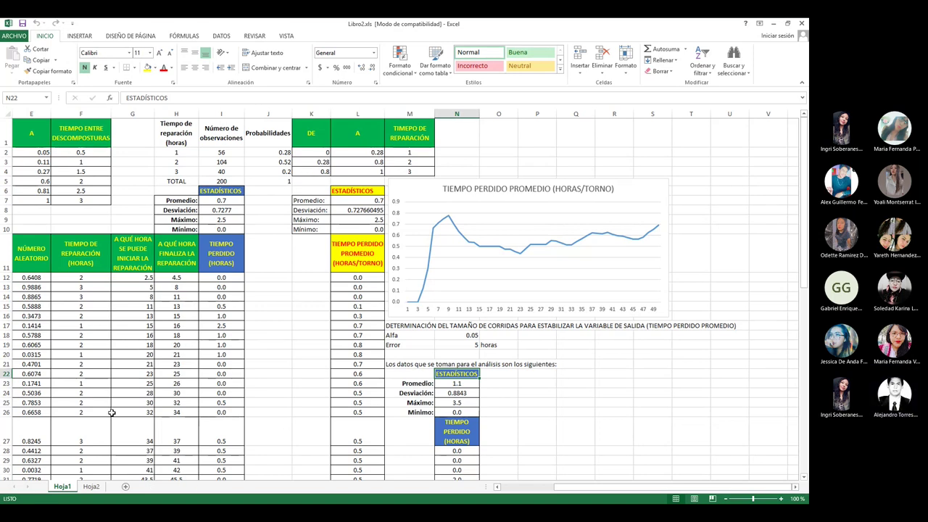
pyautogui.click(86, 278)
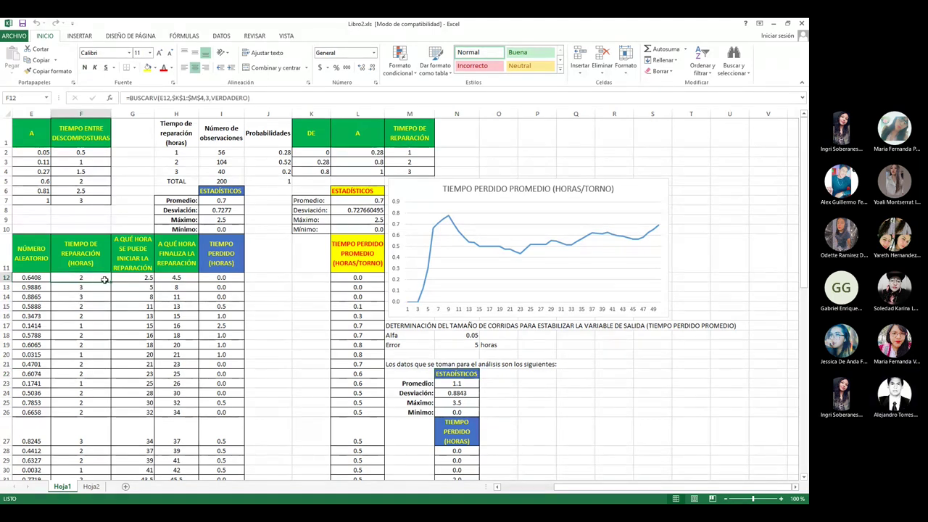
pyautogui.click(141, 279)
pyautogui.click(171, 278)
pyautogui.click(217, 279)
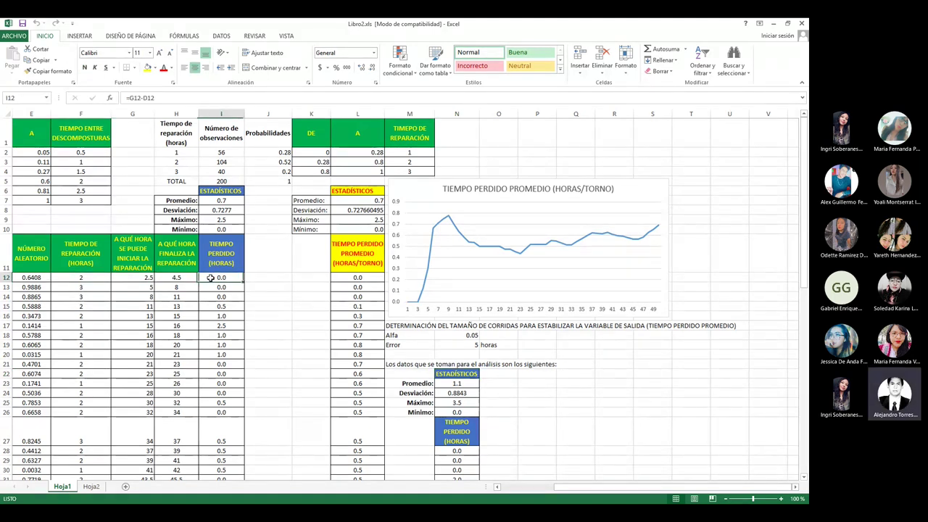
pyautogui.click(34, 279)
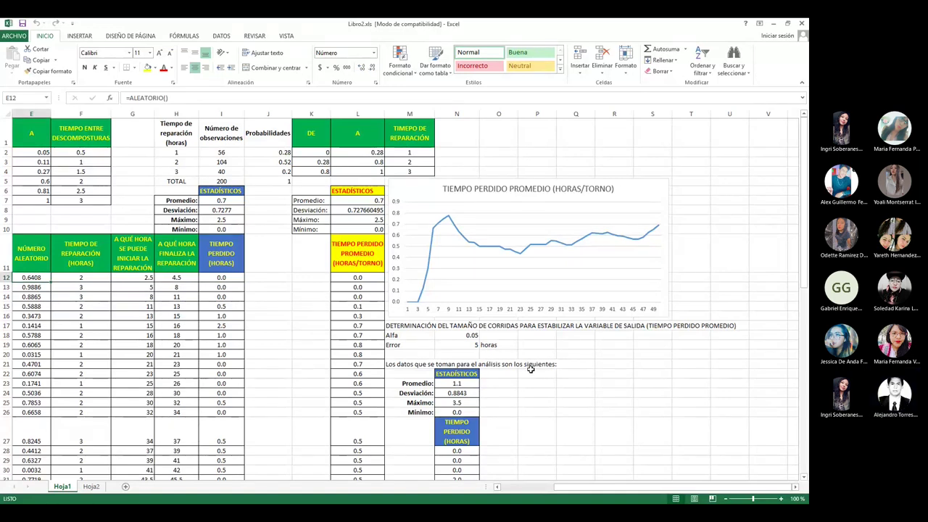
pyautogui.scroll(-3, 531, 370)
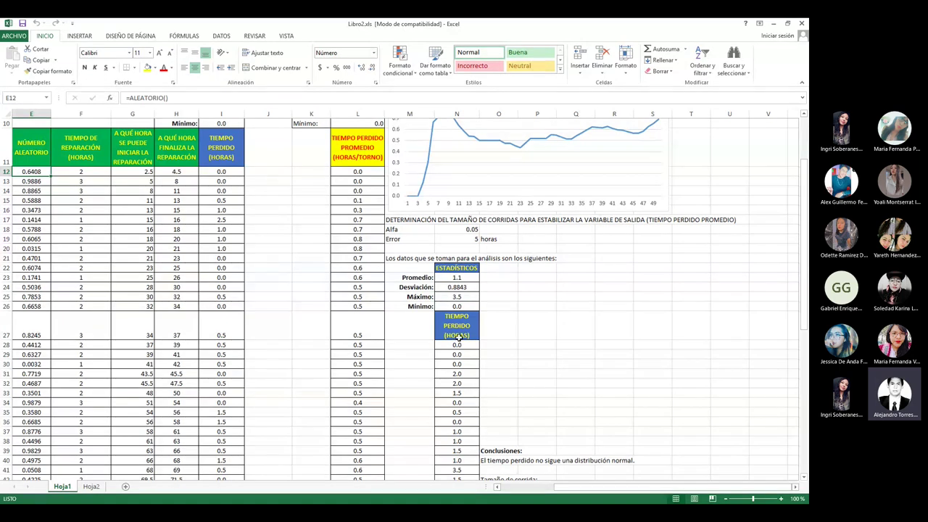
pyautogui.scroll(-1, 461, 347)
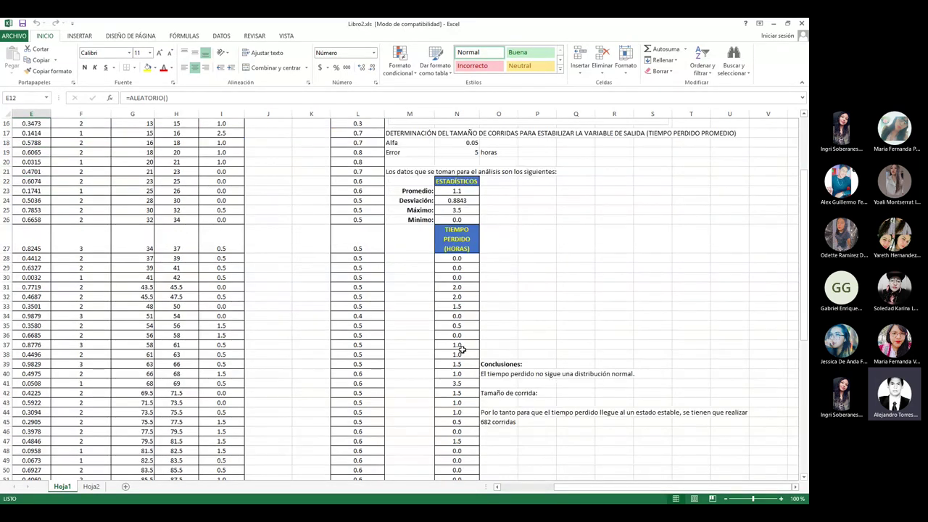
pyautogui.scroll(-4, 461, 355)
pyautogui.scroll(4, 463, 368)
pyautogui.scroll(1, 363, 326)
pyautogui.scroll(3, 274, 292)
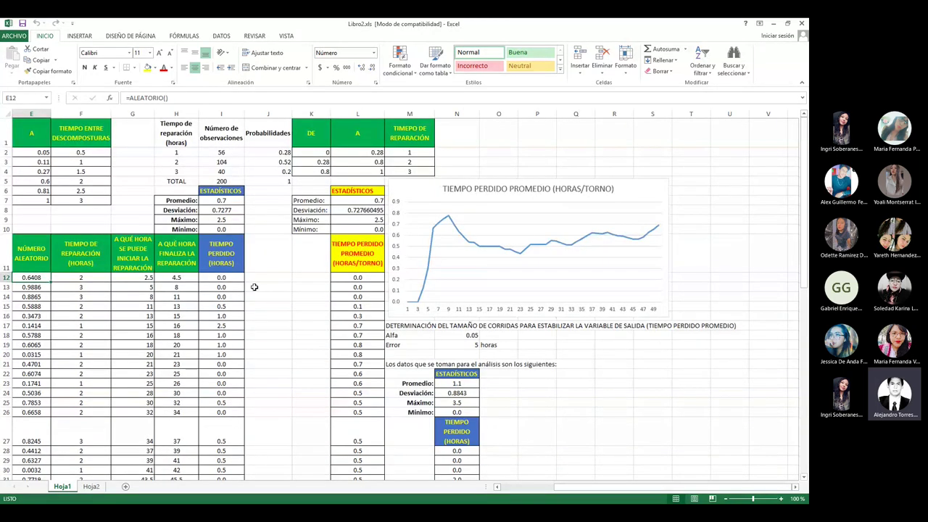
# From empty cell J13, recalculate the lathe simulation twice with F9, then scroll down to the conclusions
pyautogui.click(257, 288)
pyautogui.press('F9')
pyautogui.press('F9')
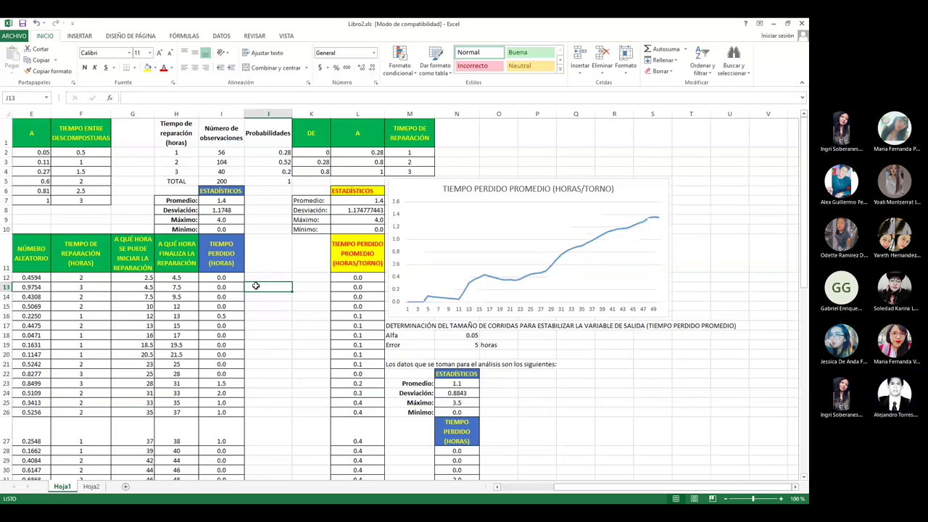
pyautogui.press('F9')
pyautogui.press('F9')
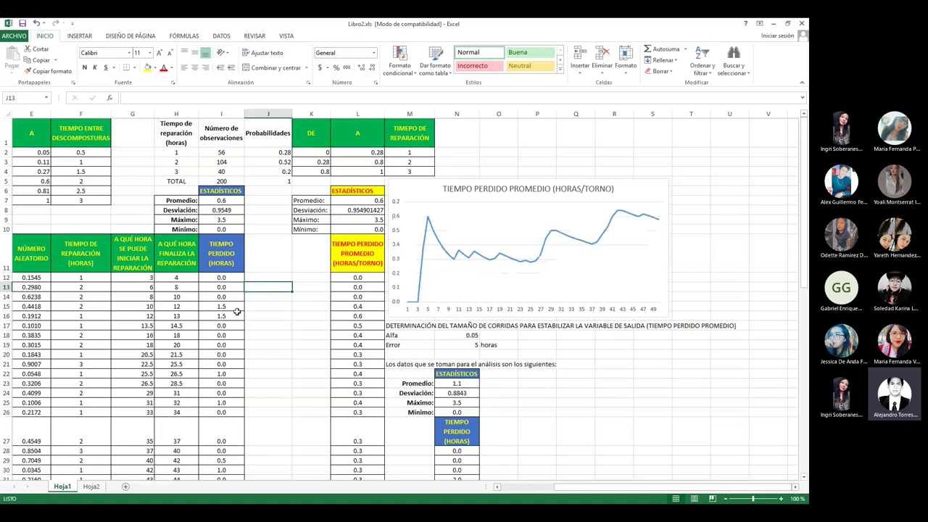
pyautogui.scroll(-1, 508, 390)
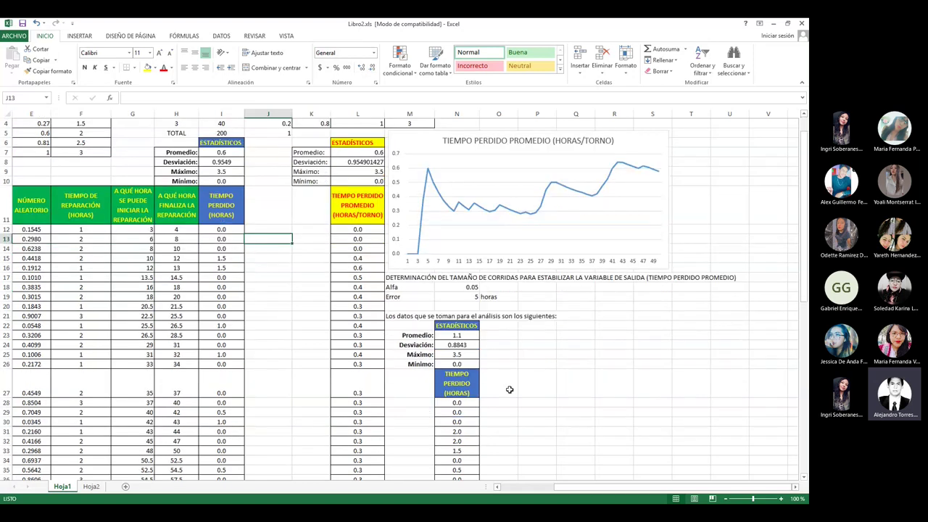
pyautogui.scroll(-1, 509, 390)
pyautogui.scroll(-3, 510, 390)
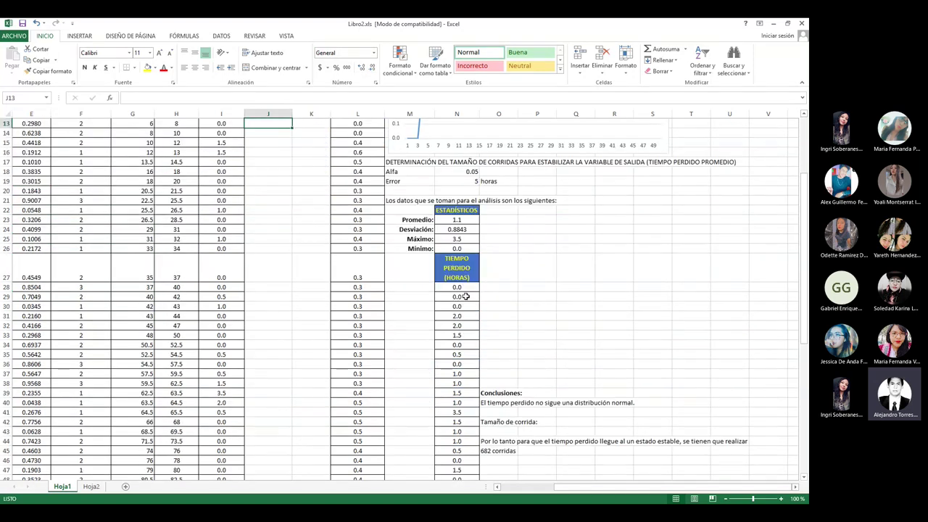
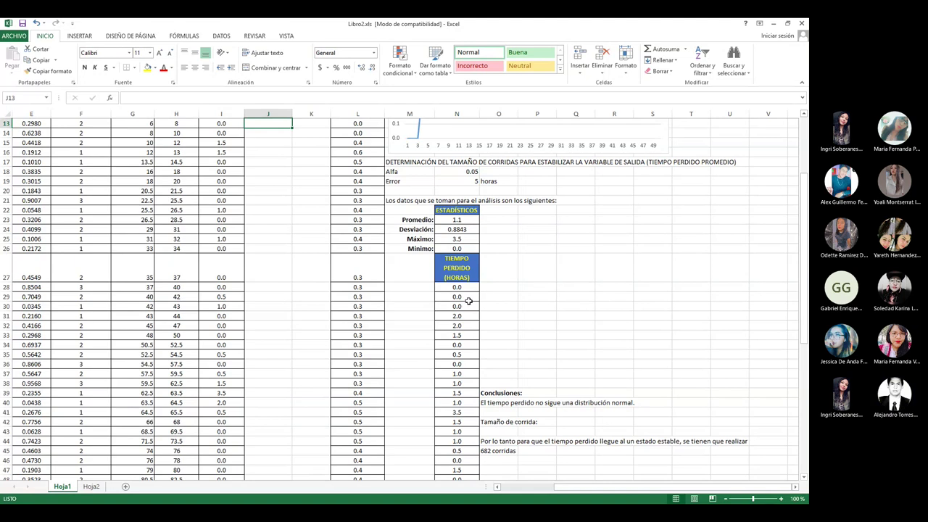
# Select the TIEMPO PERDIDO column, then click O22 so the sheet recalculates with new random numbers
pyautogui.moveTo(457, 270)
pyautogui.mouseDown()
pyautogui.moveTo(459, 500)
pyautogui.moveTo(433, 413)
pyautogui.mouseUp()
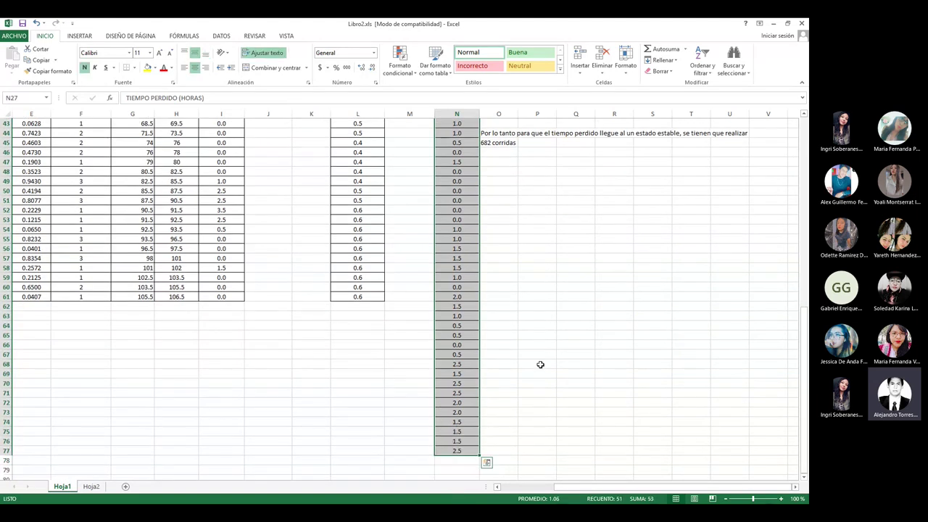
pyautogui.scroll(4, 540, 364)
pyautogui.scroll(4, 540, 364)
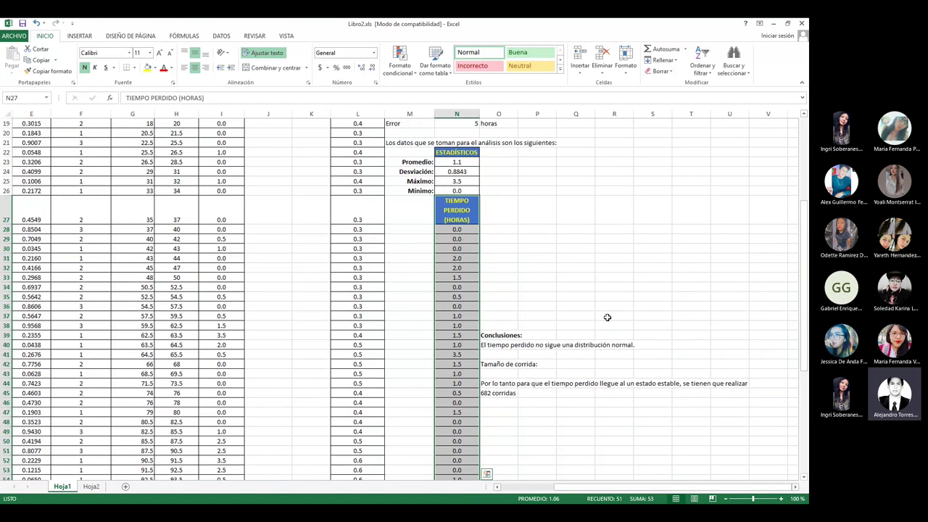
pyautogui.scroll(1, 608, 316)
pyautogui.scroll(3, 594, 363)
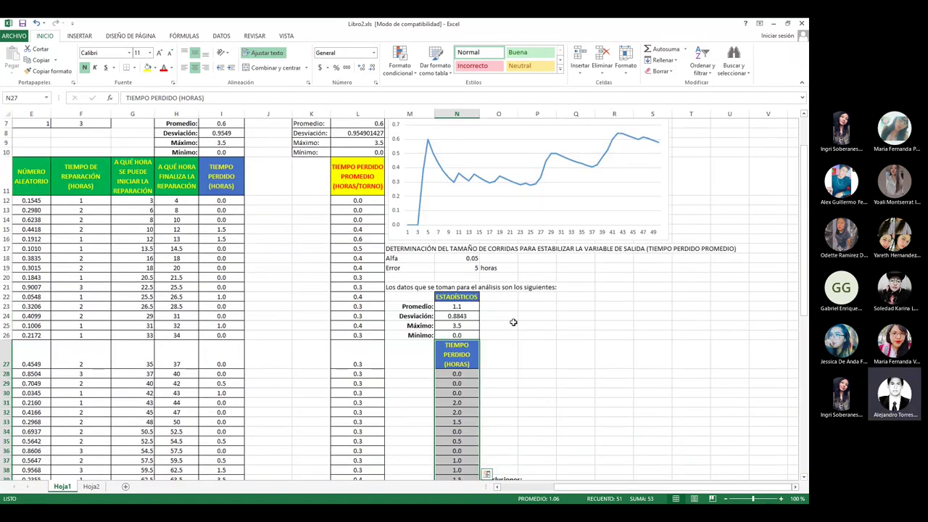
pyautogui.click(499, 298)
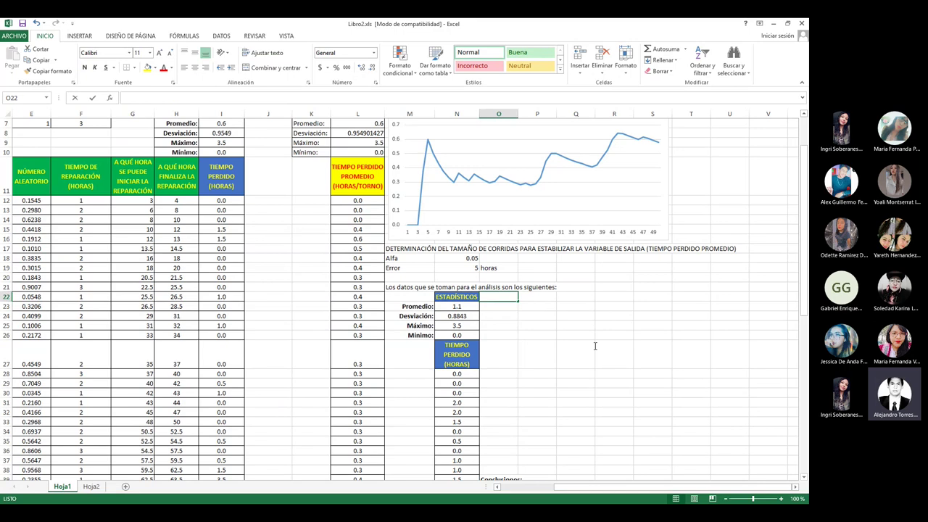
pyautogui.click(527, 297)
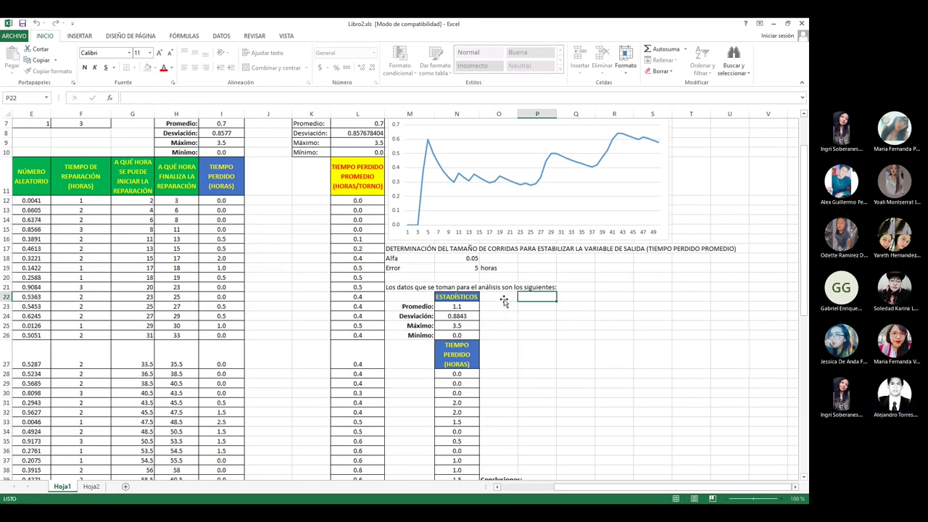
pyautogui.moveTo(505, 299)
pyautogui.mouseDown()
pyautogui.moveTo(723, 475)
pyautogui.moveTo(714, 446)
pyautogui.mouseUp()
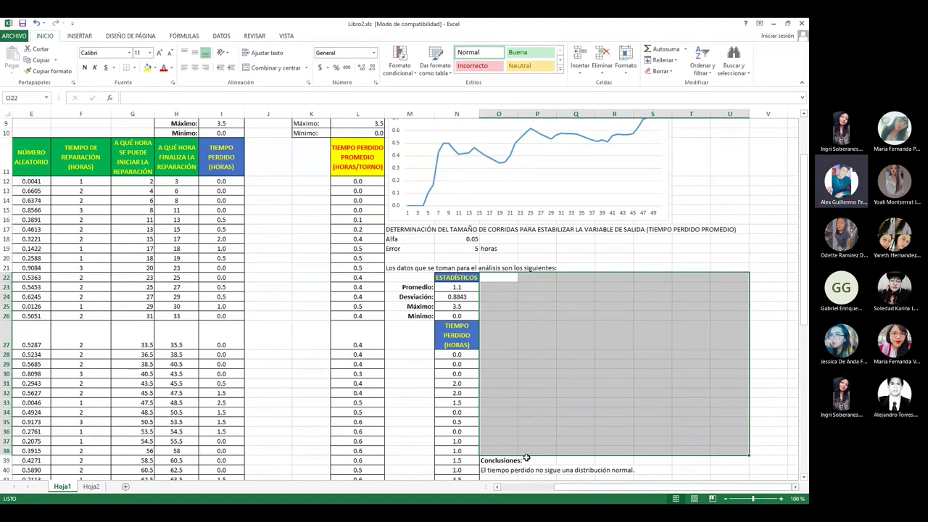
pyautogui.scroll(3, 421, 424)
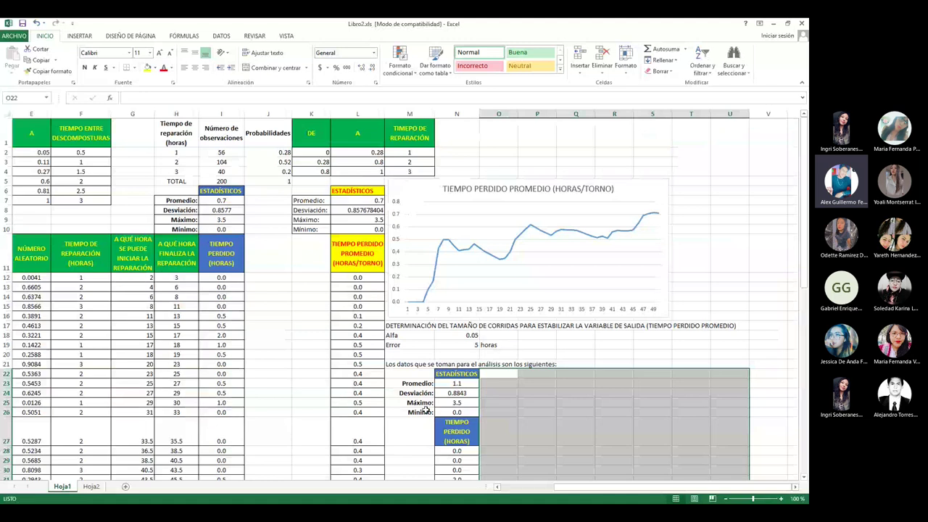
pyautogui.click(498, 373)
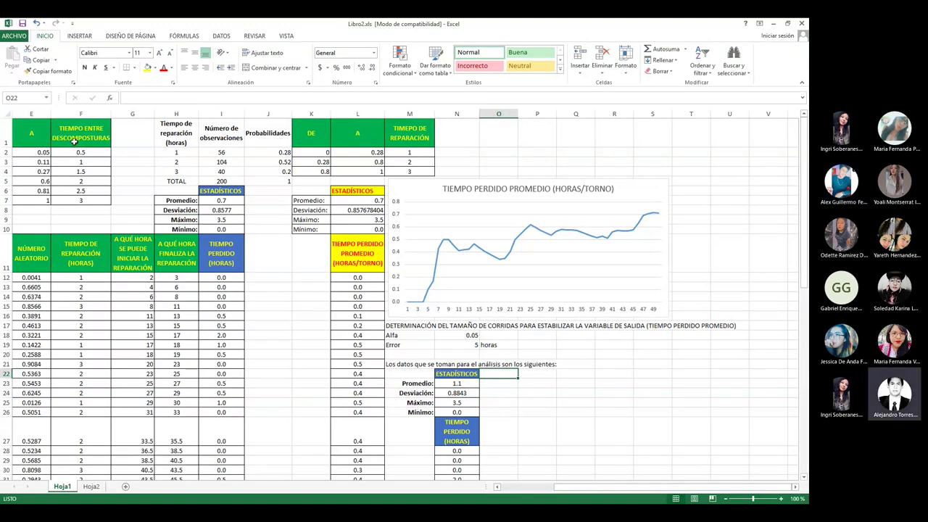
pyautogui.moveTo(80, 133)
pyautogui.mouseDown()
pyautogui.moveTo(377, 171)
pyautogui.moveTo(31, 134)
pyautogui.mouseUp()
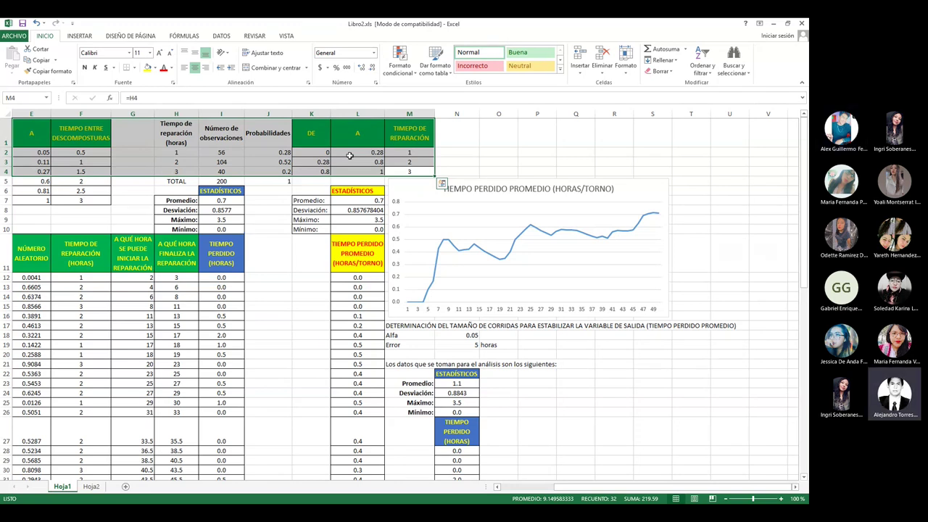
pyautogui.moveTo(424, 171); pyautogui.dragTo(45, 128)
pyautogui.moveTo(221, 249)
pyautogui.mouseDown()
pyautogui.moveTo(13, 368)
pyautogui.moveTo(15, 475)
pyautogui.mouseUp()
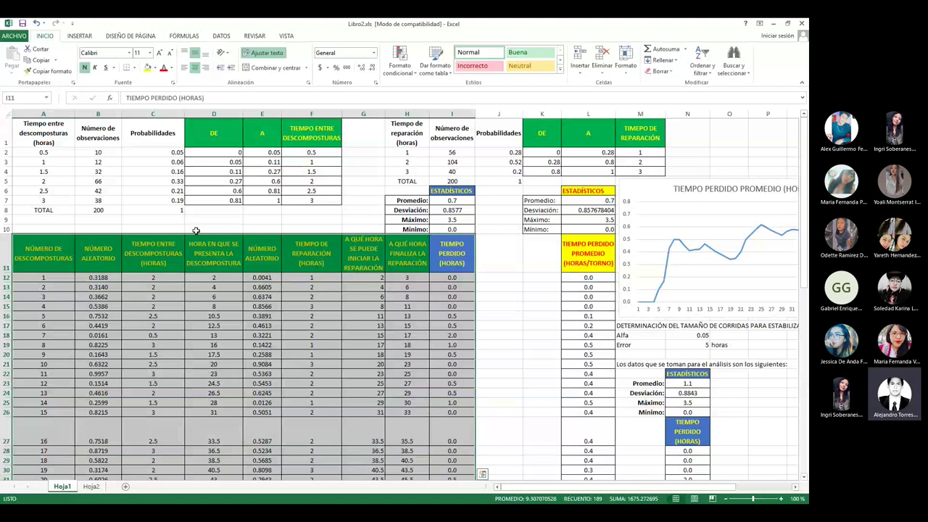
pyautogui.moveTo(641, 171)
pyautogui.mouseDown()
pyautogui.moveTo(480, 176)
pyautogui.moveTo(32, 134)
pyautogui.mouseUp()
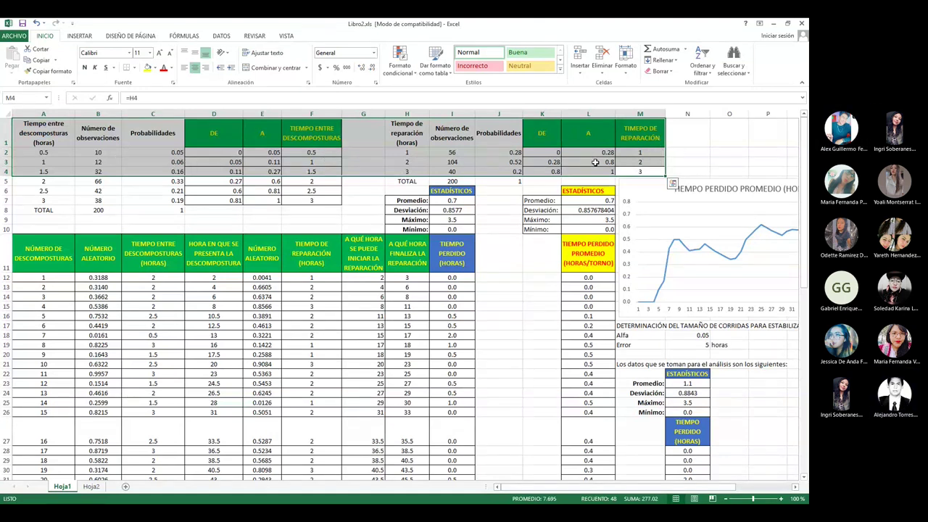
pyautogui.moveTo(471, 244); pyautogui.dragTo(3, 316)
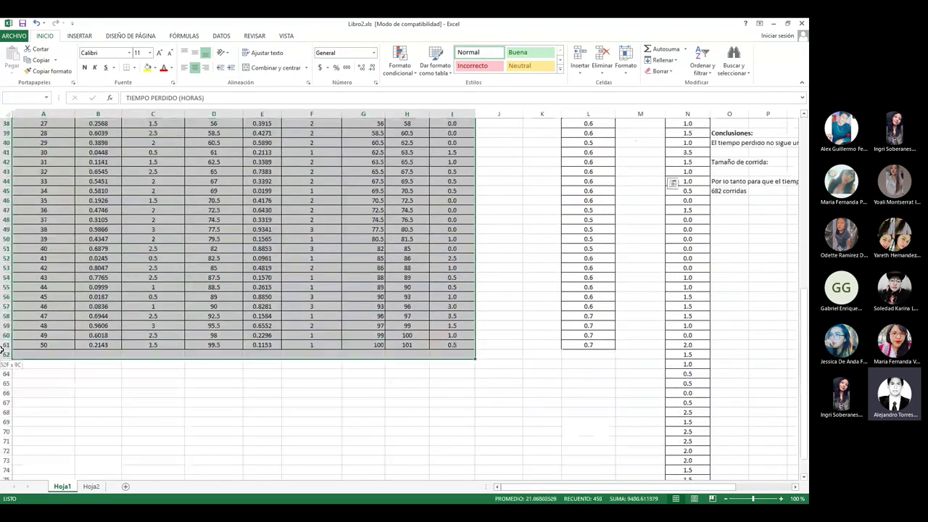
pyautogui.moveTo(3, 316); pyautogui.dragTo(22, 345)
pyautogui.scroll(1, 235, 283)
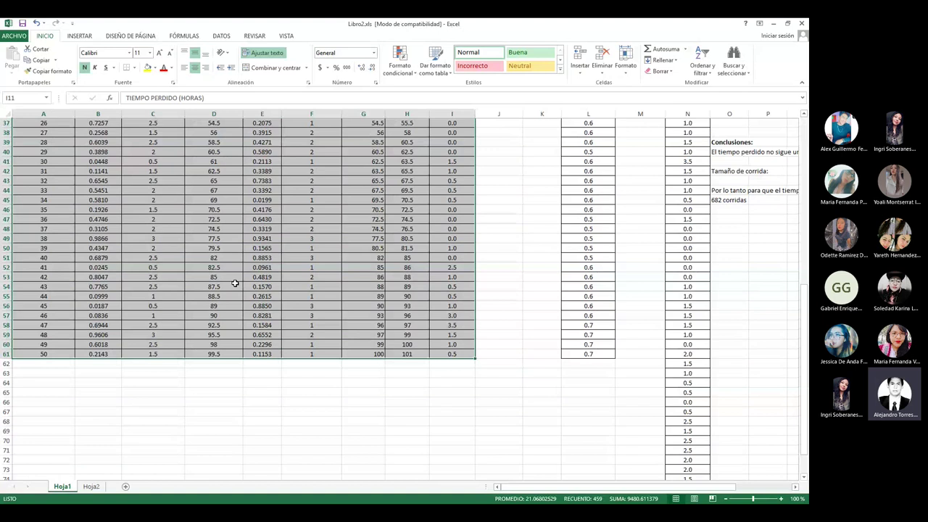
pyautogui.scroll(10, 235, 282)
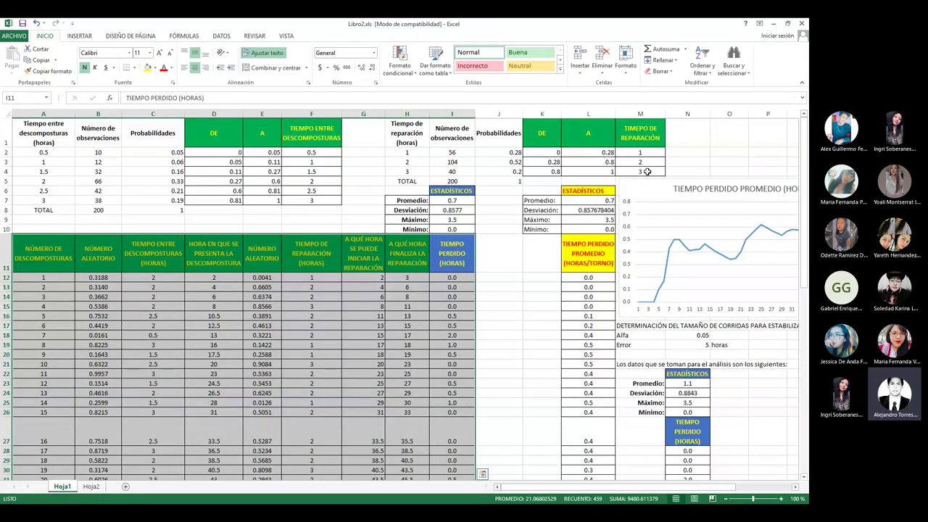
pyautogui.moveTo(647, 171); pyautogui.dragTo(55, 134)
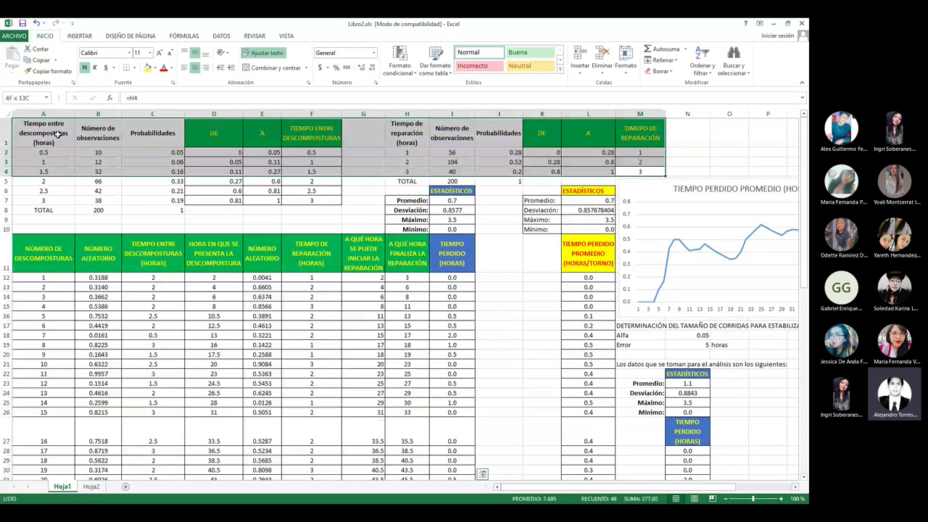
pyautogui.click(69, 257)
pyautogui.moveTo(68, 257); pyautogui.dragTo(446, 257)
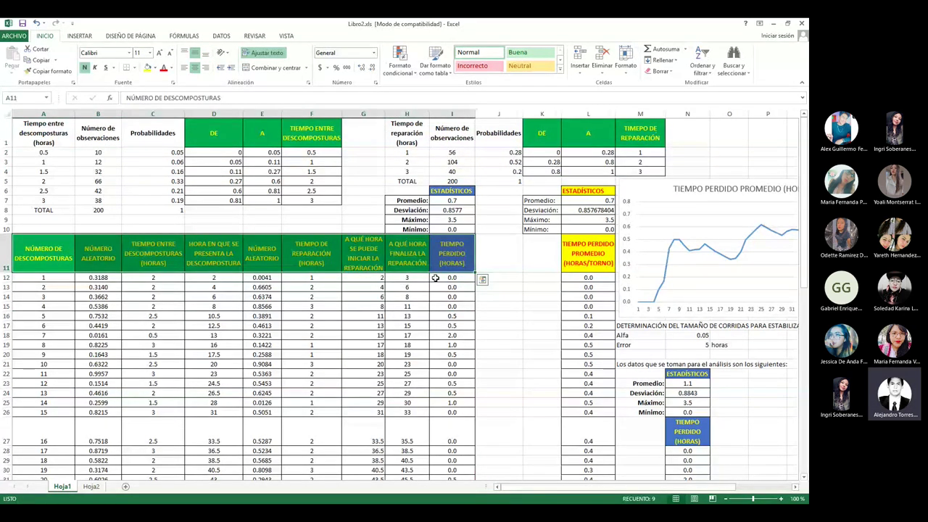
pyautogui.hotkey('ctrl', 'shift', 'Down')
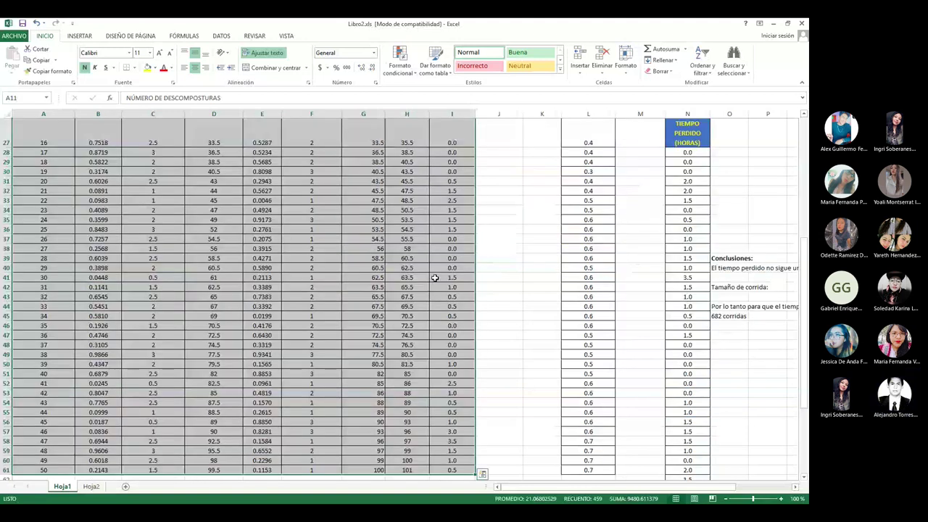
pyautogui.scroll(9, 435, 278)
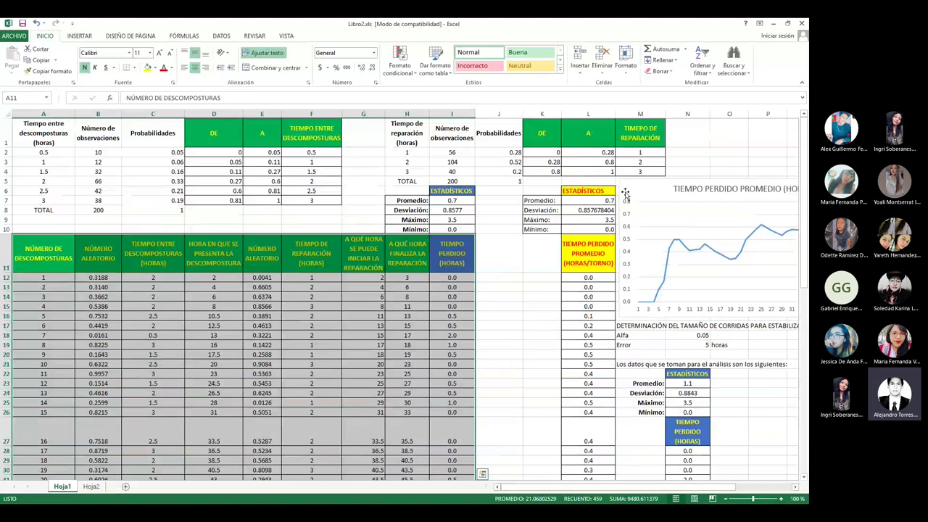
pyautogui.click(625, 194)
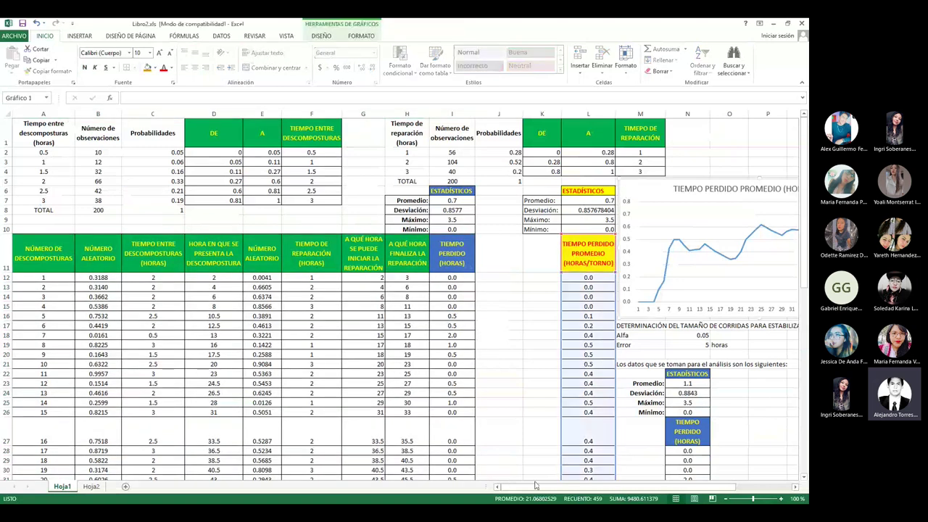
pyautogui.moveTo(539, 490); pyautogui.dragTo(615, 491)
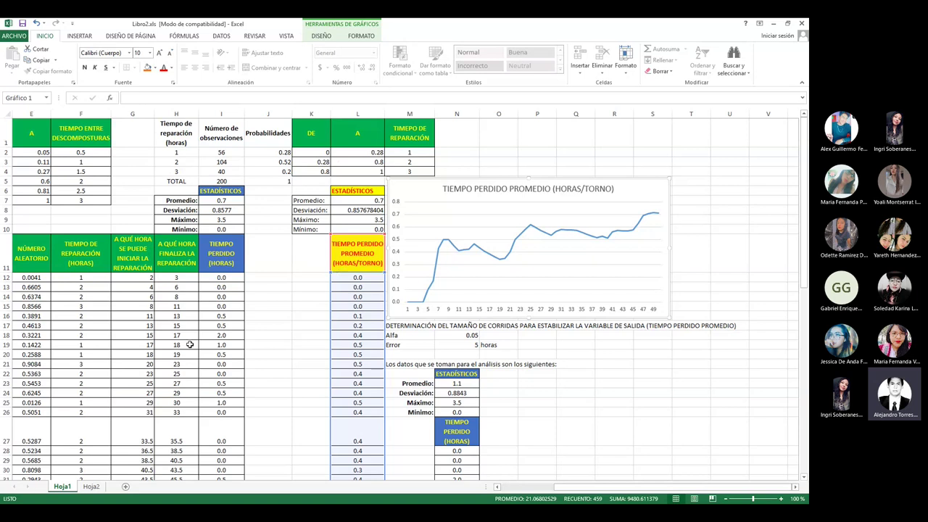
pyautogui.moveTo(567, 486); pyautogui.dragTo(518, 484)
# Close the extra workbook without saving and return to the steady-state conclusion sentence
pyautogui.click(803, 23)
pyautogui.click(396, 277)
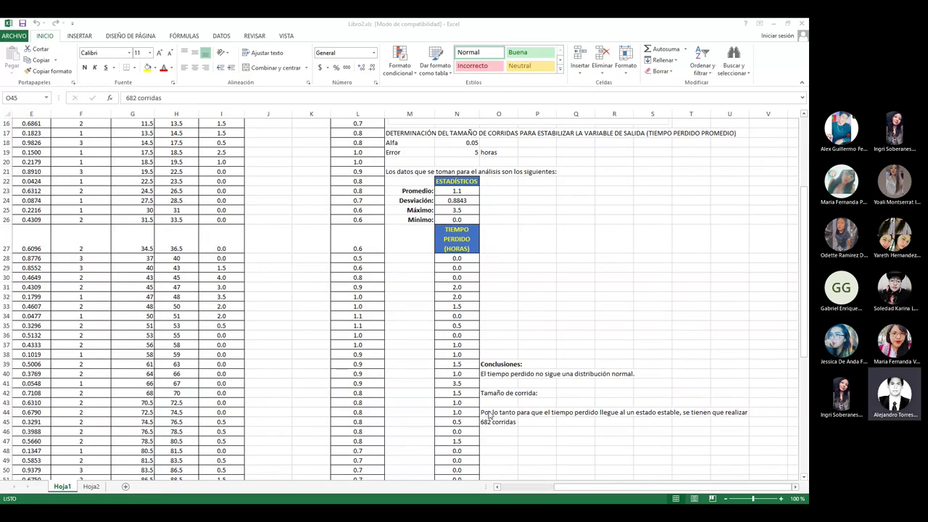
pyautogui.click(489, 411)
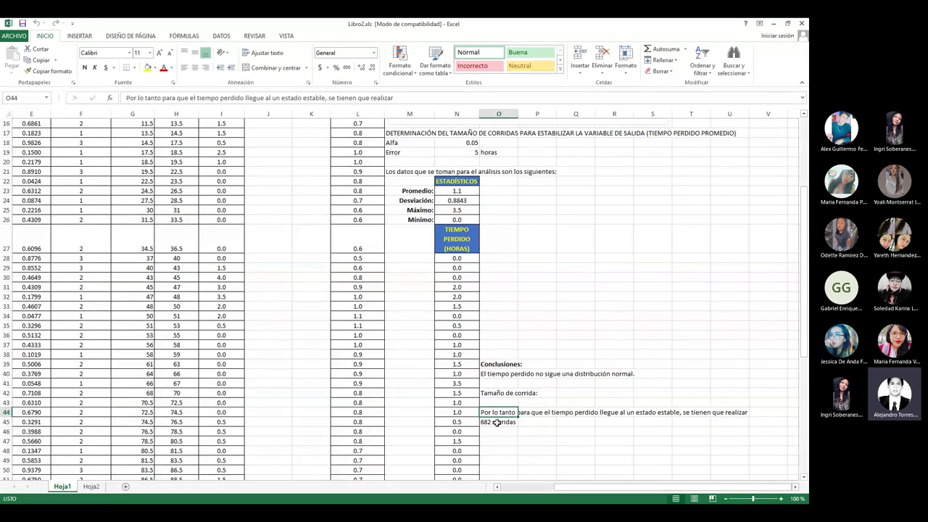
# Review the normal-distribution conclusion and select the empty cell beside 'Tamaño de corrida:'
pyautogui.click(496, 422)
pyautogui.click(504, 393)
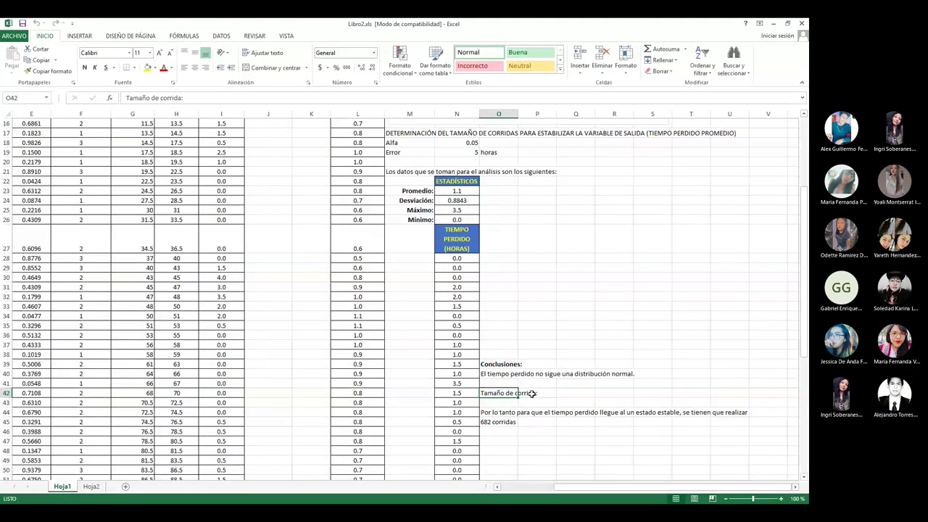
pyautogui.click(491, 374)
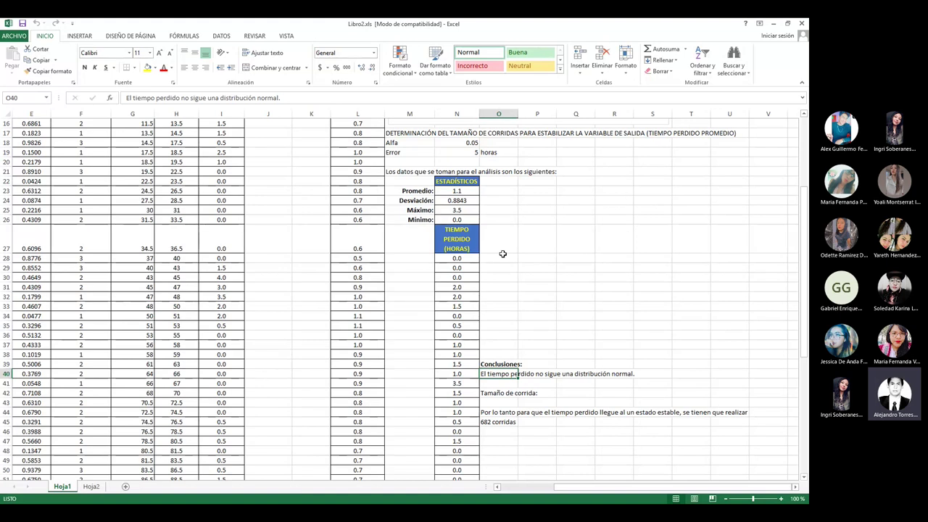
pyautogui.click(496, 393)
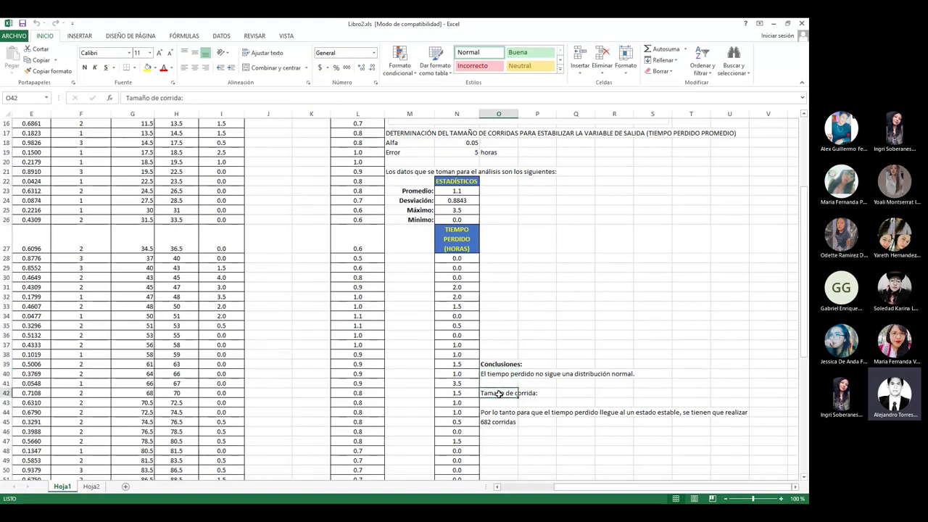
pyautogui.click(570, 393)
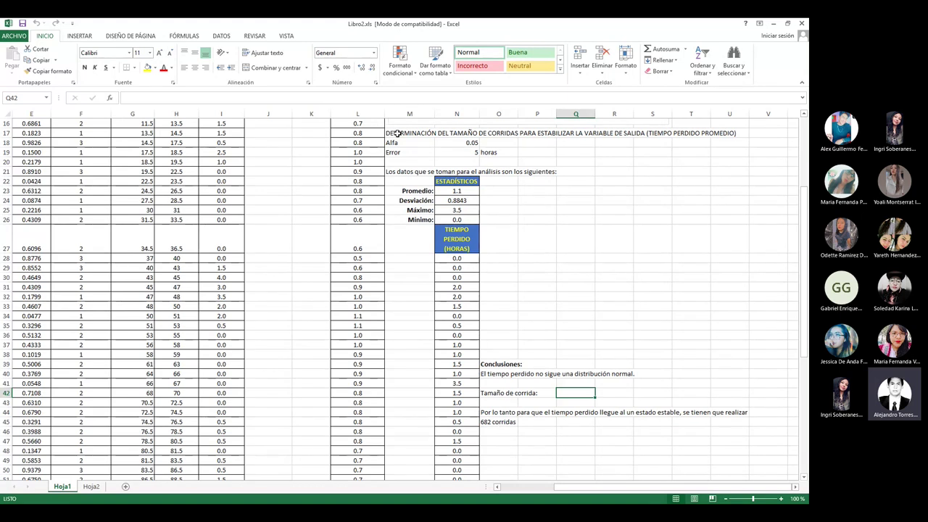
pyautogui.moveTo(398, 133); pyautogui.dragTo(747, 153)
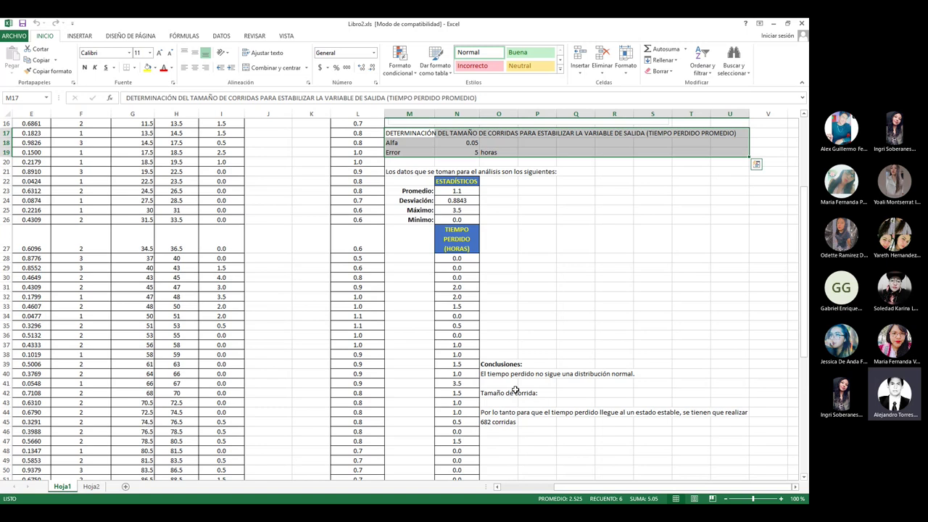
pyautogui.moveTo(500, 393)
pyautogui.mouseDown()
pyautogui.moveTo(659, 425)
pyautogui.moveTo(734, 422)
pyautogui.mouseUp()
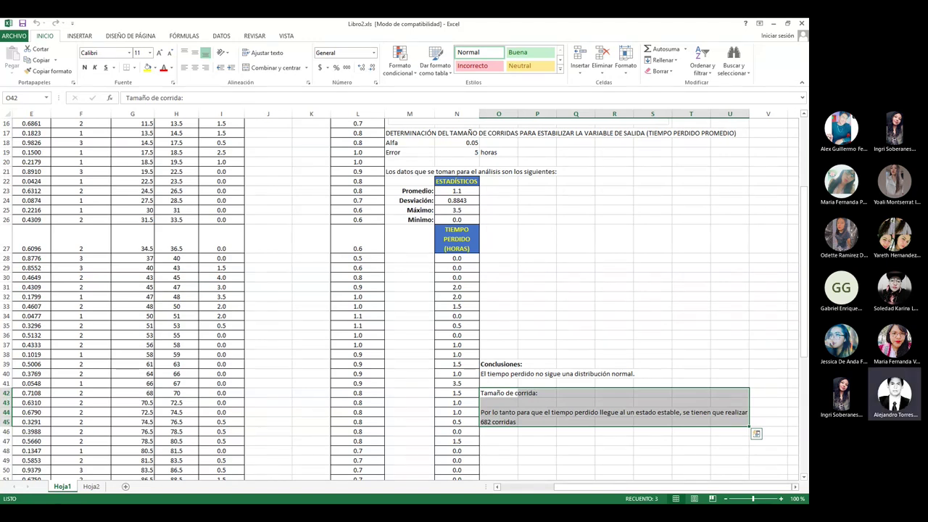
pyautogui.hotkey('alt', 'Tab')
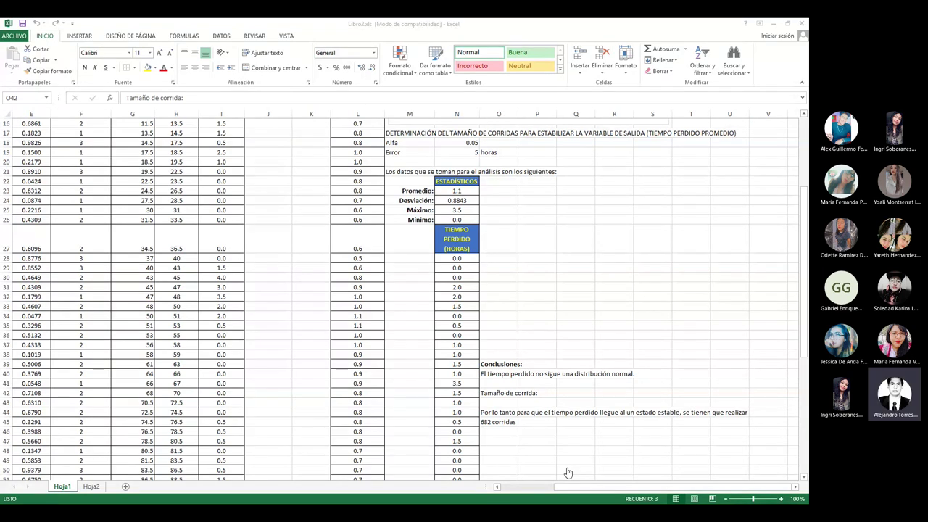
pyautogui.hotkey('alt', 'Tab')
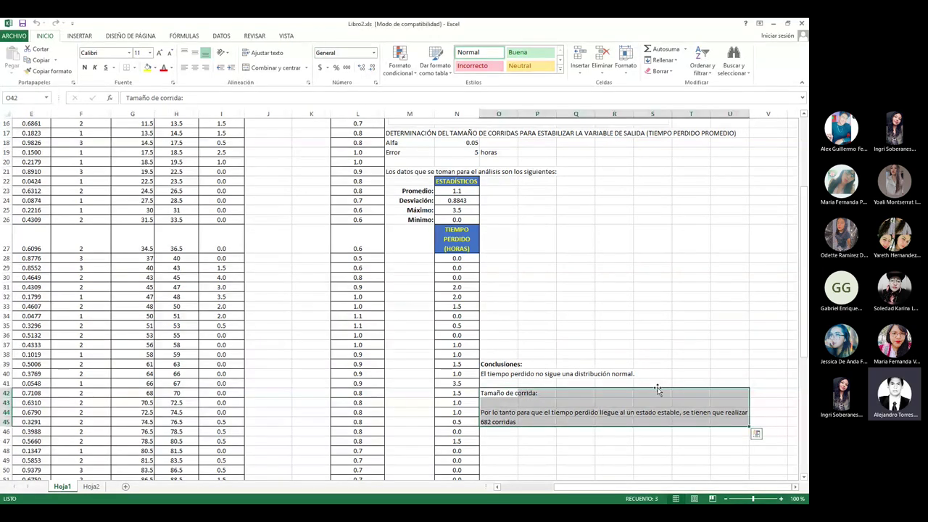
pyautogui.click(586, 393)
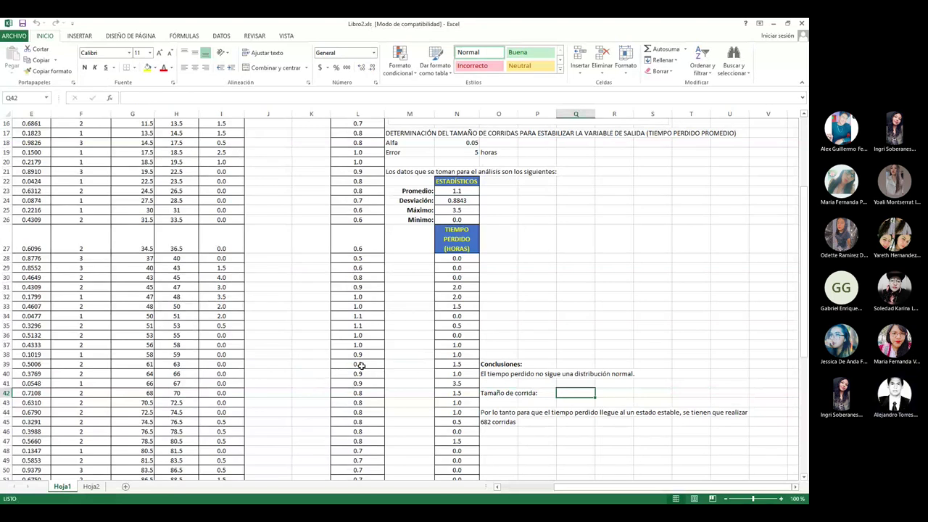
pyautogui.scroll(-3, 362, 365)
pyautogui.scroll(-2, 361, 365)
pyautogui.scroll(1, 361, 366)
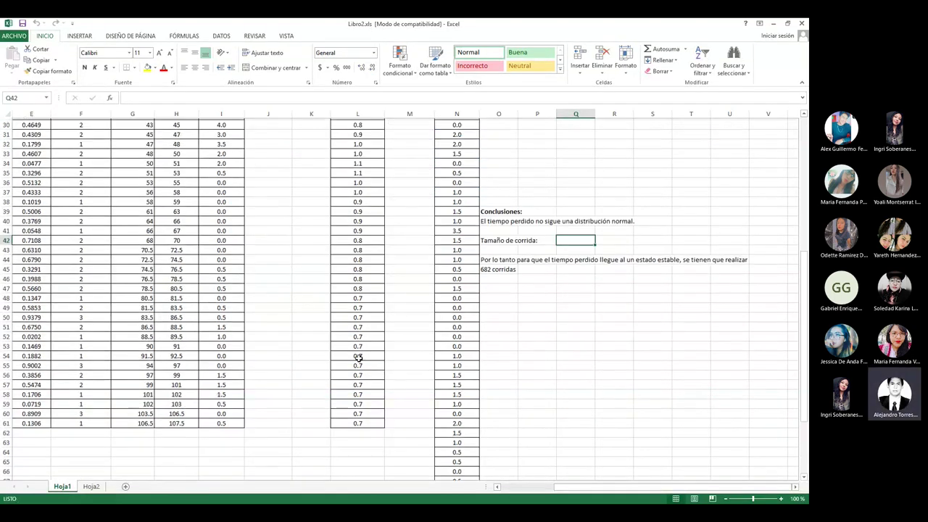
pyautogui.scroll(1, 359, 361)
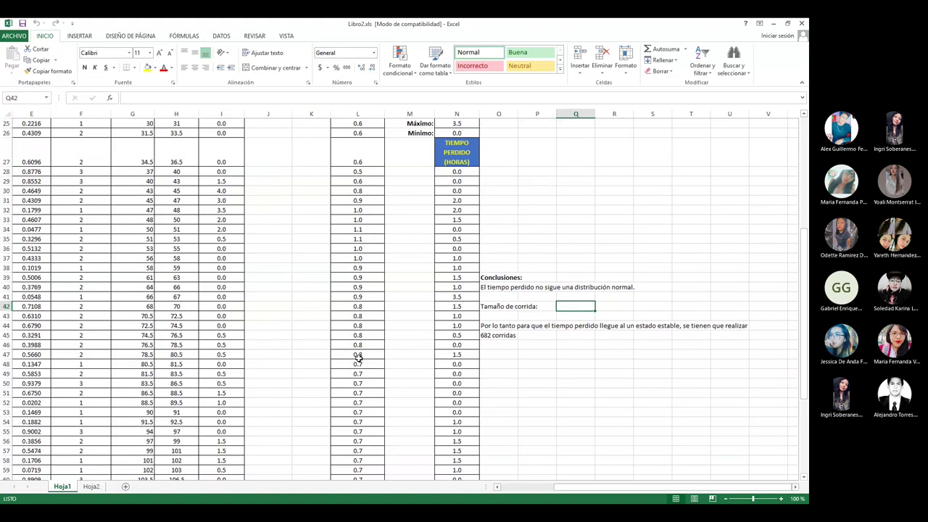
pyautogui.scroll(4, 358, 358)
pyautogui.scroll(1, 359, 358)
pyautogui.scroll(3, 358, 358)
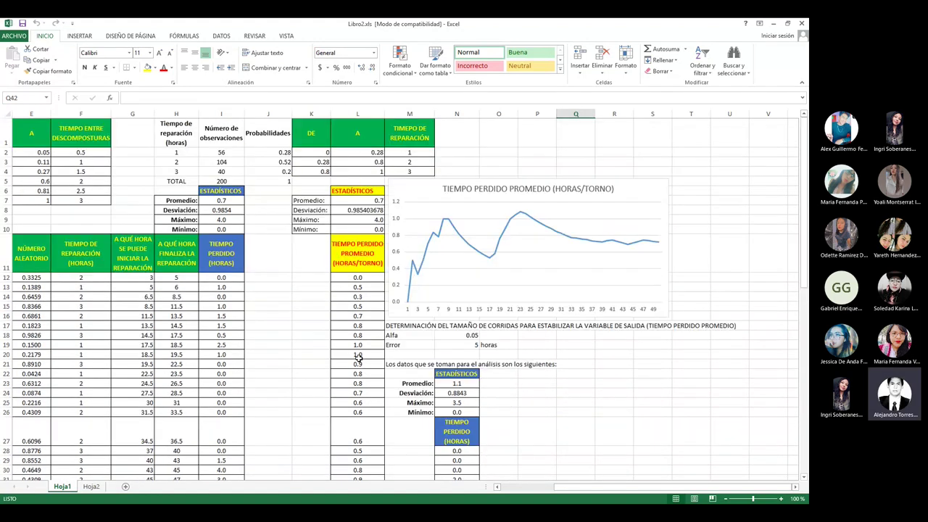
pyautogui.scroll(-3, 358, 359)
pyautogui.scroll(1, 358, 359)
pyautogui.scroll(2, 355, 352)
pyautogui.scroll(-1, 463, 264)
pyautogui.scroll(-2, 464, 264)
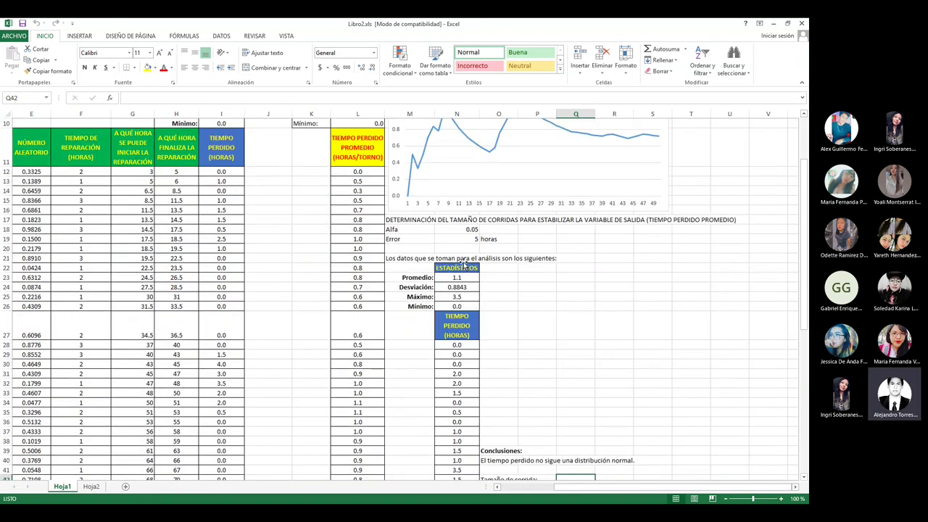
pyautogui.scroll(3, 463, 264)
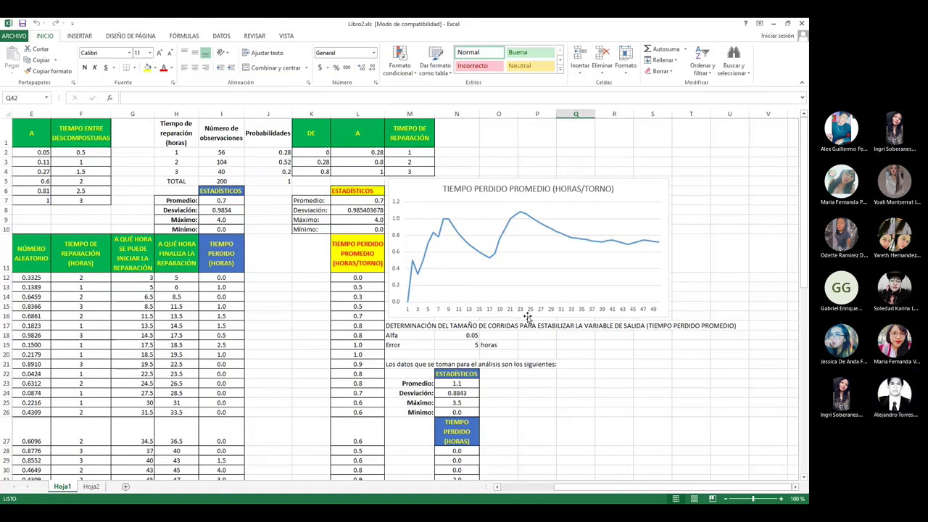
pyautogui.scroll(-5, 566, 399)
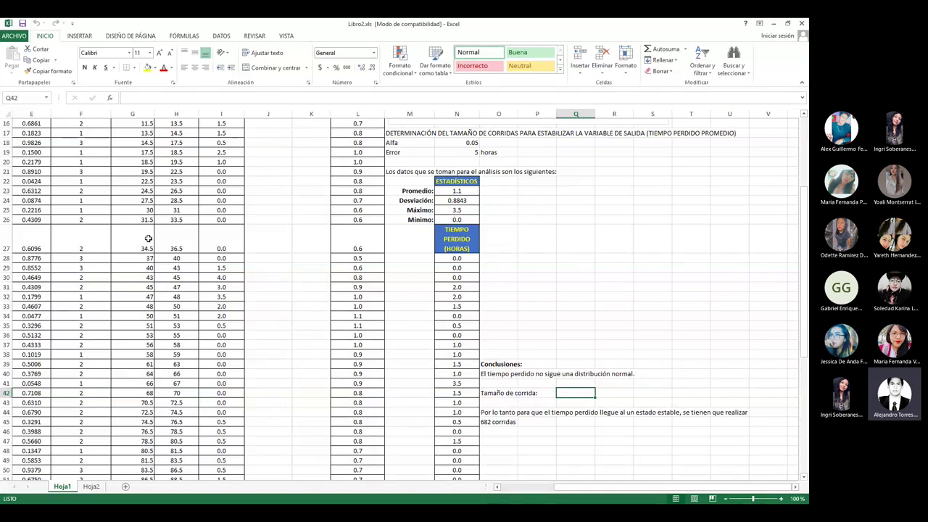
pyautogui.scroll(4, 215, 246)
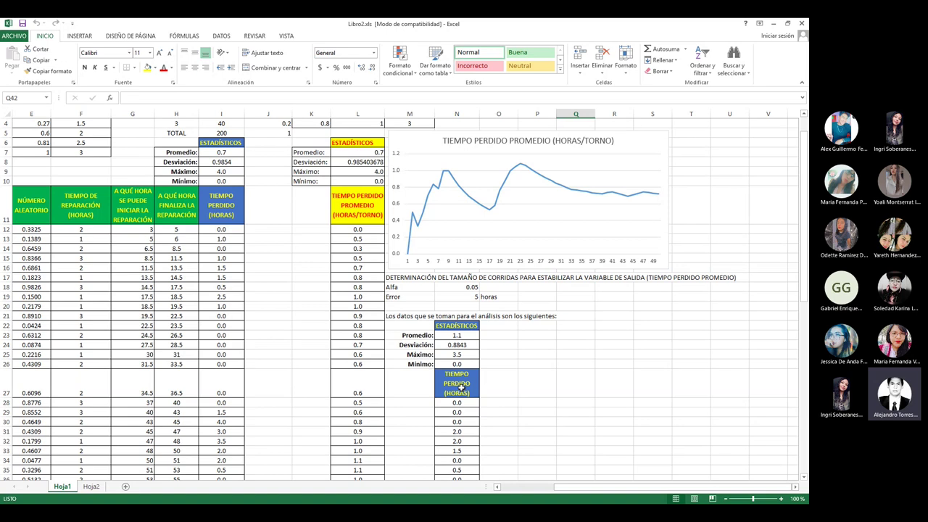
pyautogui.scroll(-6, 461, 388)
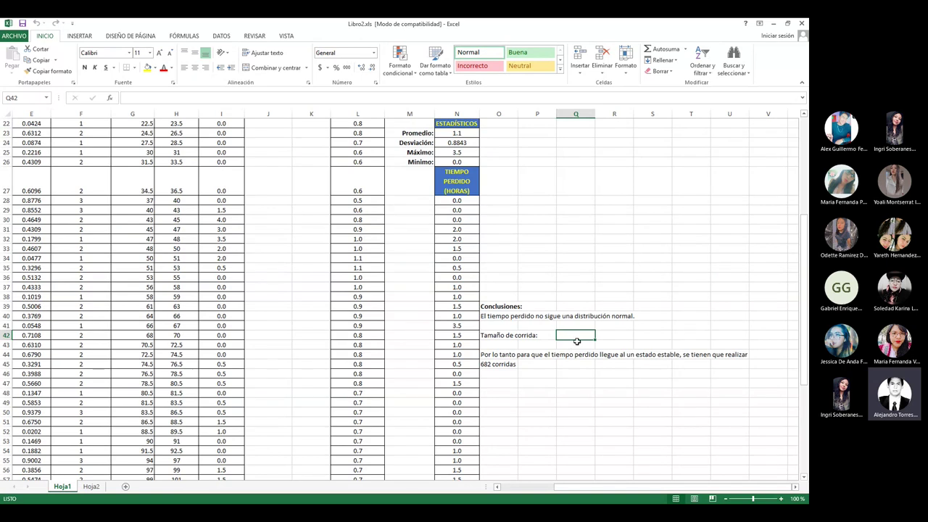
# Enter =(1/N18)*(N24/N19) in Q42, referencing the Alfa, deviation and error cells
pyautogui.write('=')
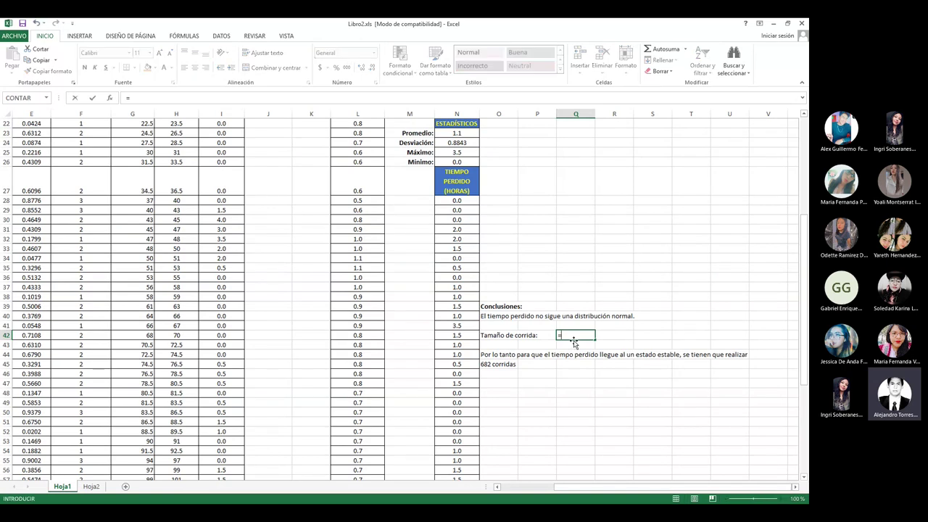
pyautogui.write('(1')
pyautogui.write('/')
pyautogui.scroll(2, 572, 341)
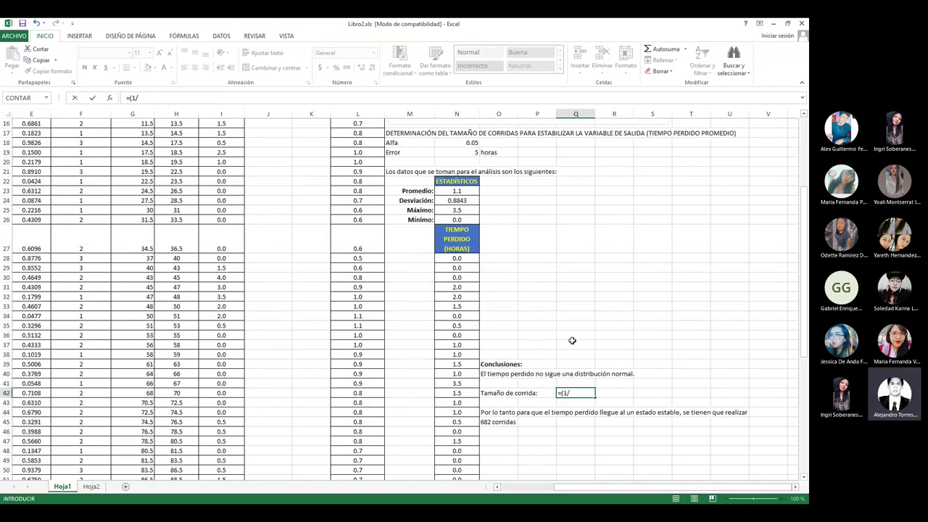
pyautogui.click(455, 144)
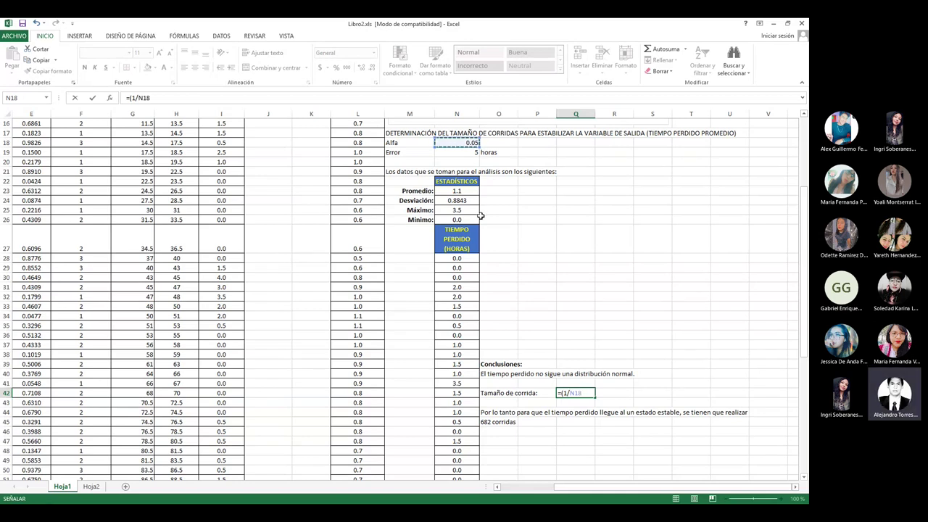
pyautogui.write(')')
pyautogui.write('*(')
pyautogui.click(458, 200)
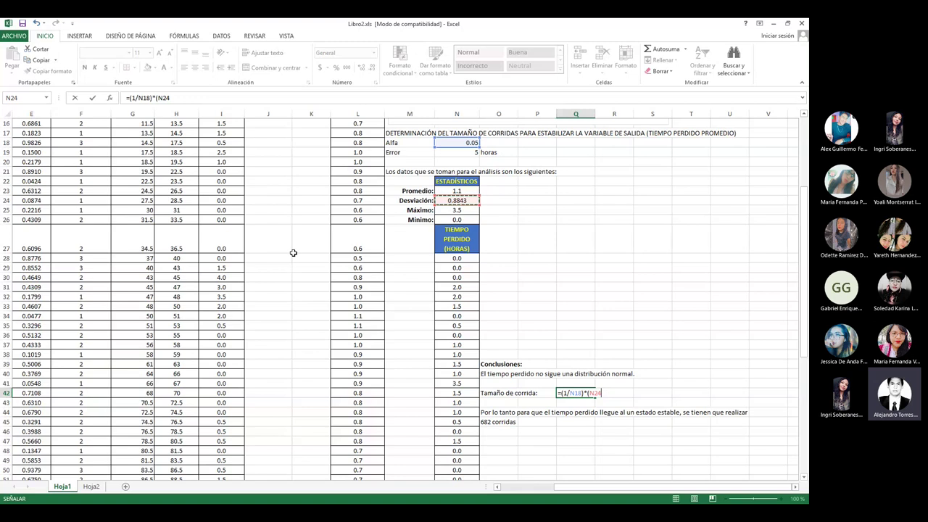
pyautogui.write('/')
pyautogui.click(447, 153)
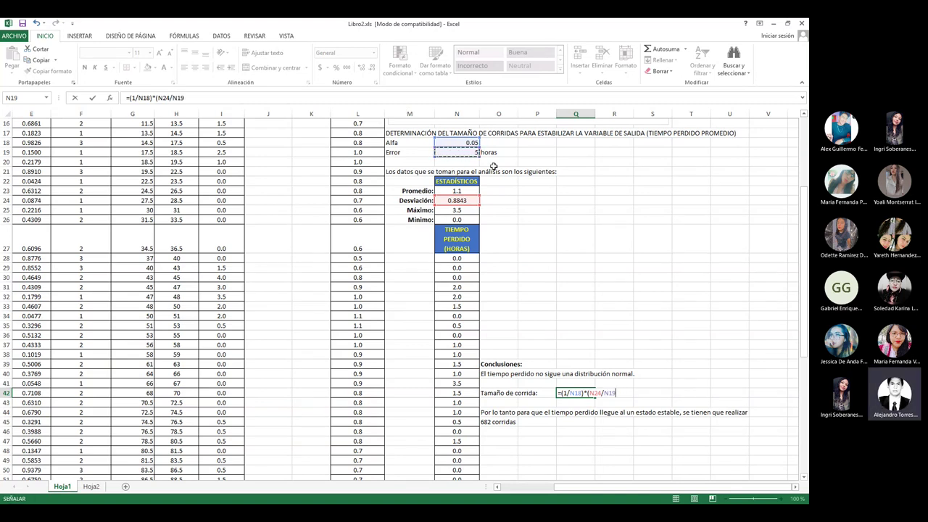
pyautogui.write(')')
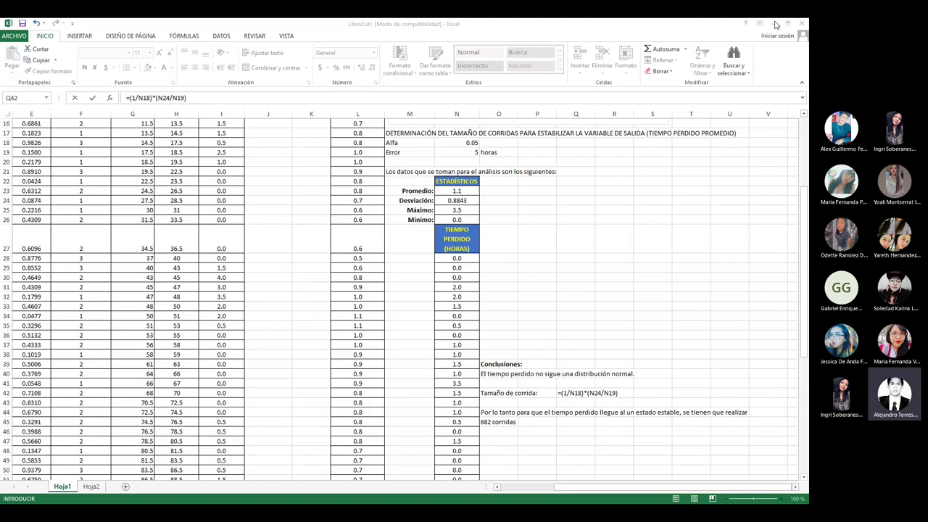
# Abandon the =(1/N18)*(N24/N19) entry so the run-size cell Q42 stays blank
pyautogui.press('F2')
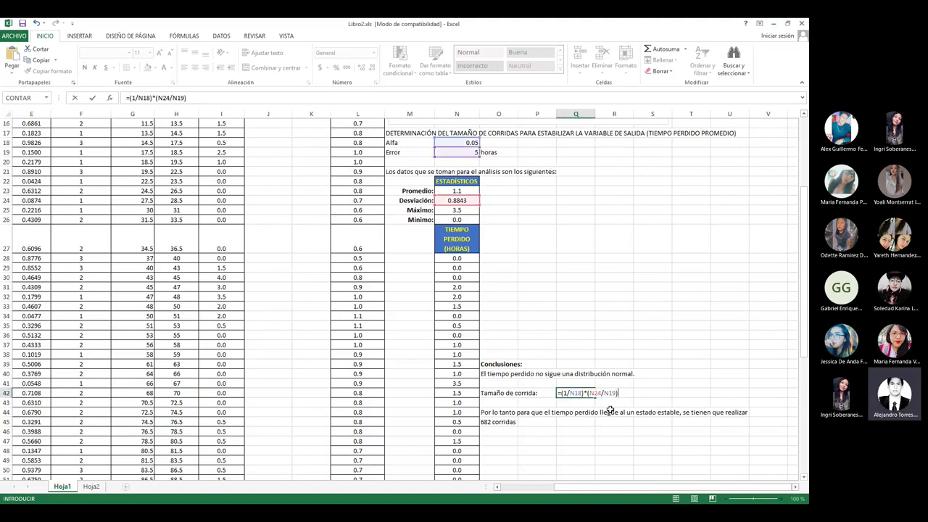
pyautogui.hotkey('alt', 'Tab')
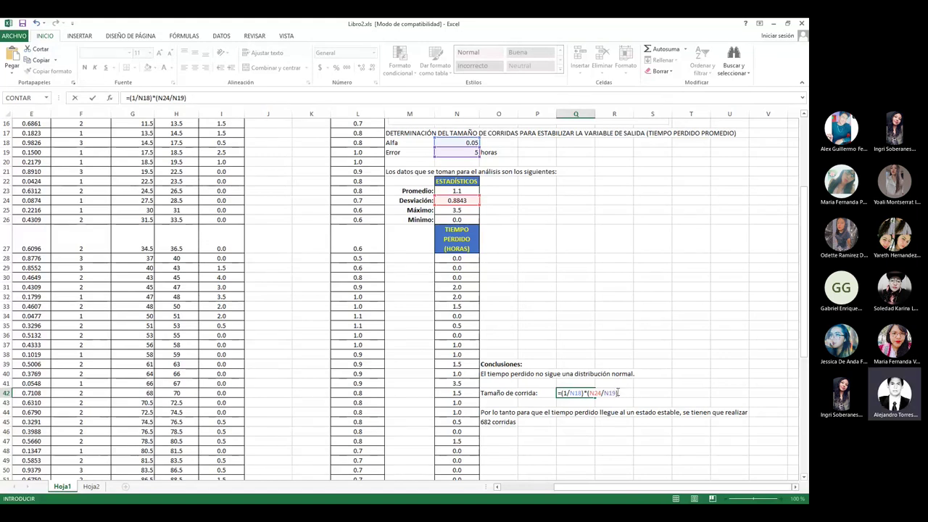
pyautogui.press('Escape')
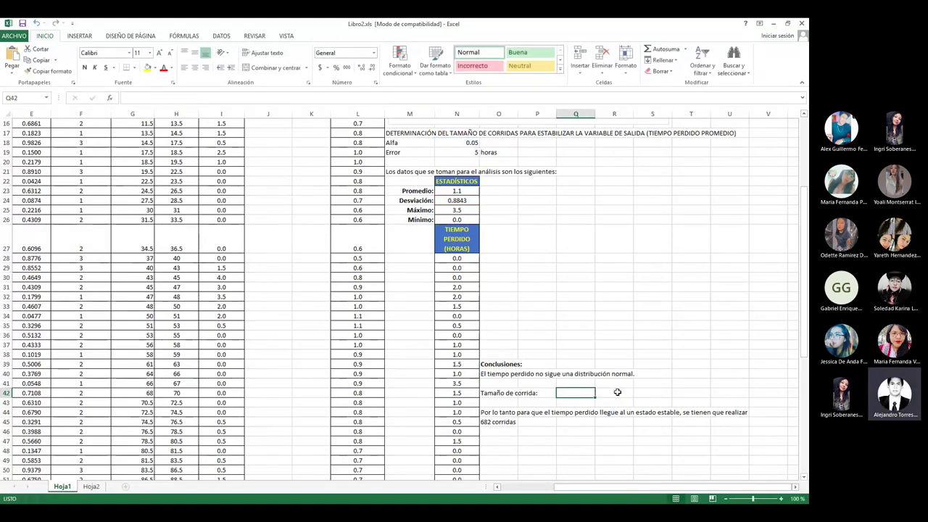
pyautogui.click(591, 402)
pyautogui.click(583, 393)
pyautogui.click(500, 423)
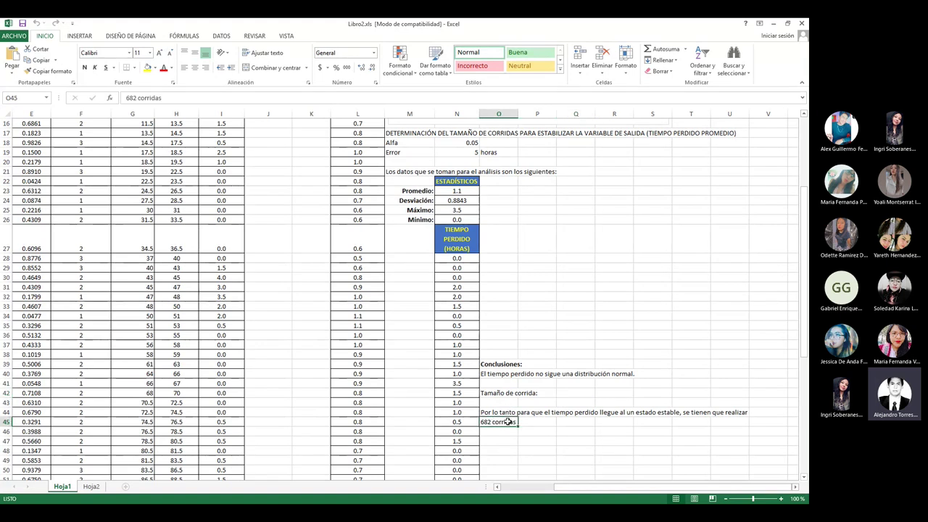
pyautogui.moveTo(500, 392); pyautogui.dragTo(505, 413)
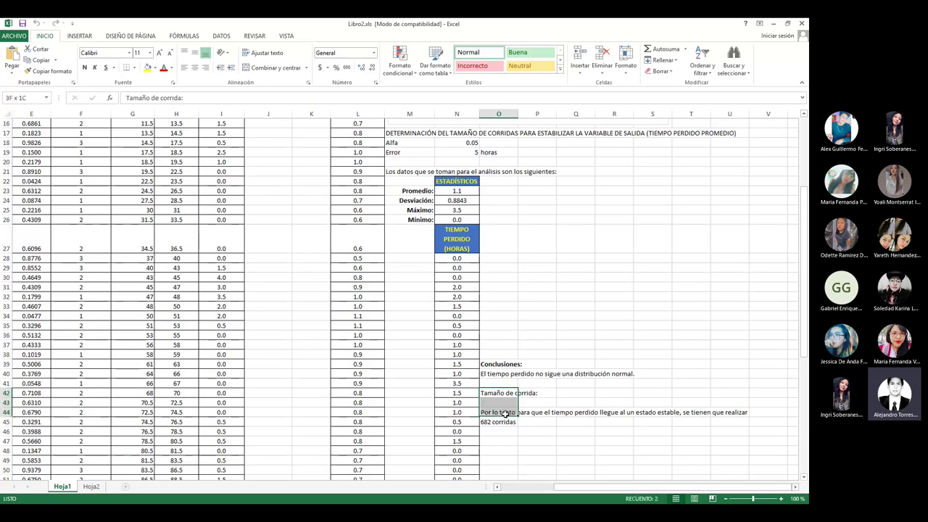
pyautogui.click(584, 393)
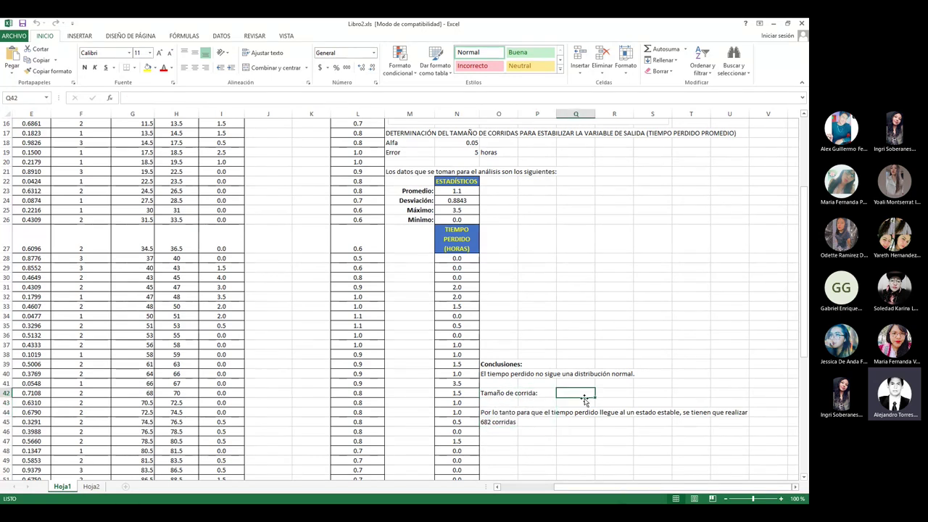
# Enter 682 in Q42 as the run size
pyautogui.write('682')
pyautogui.hotkey('ctrl', 'Return')
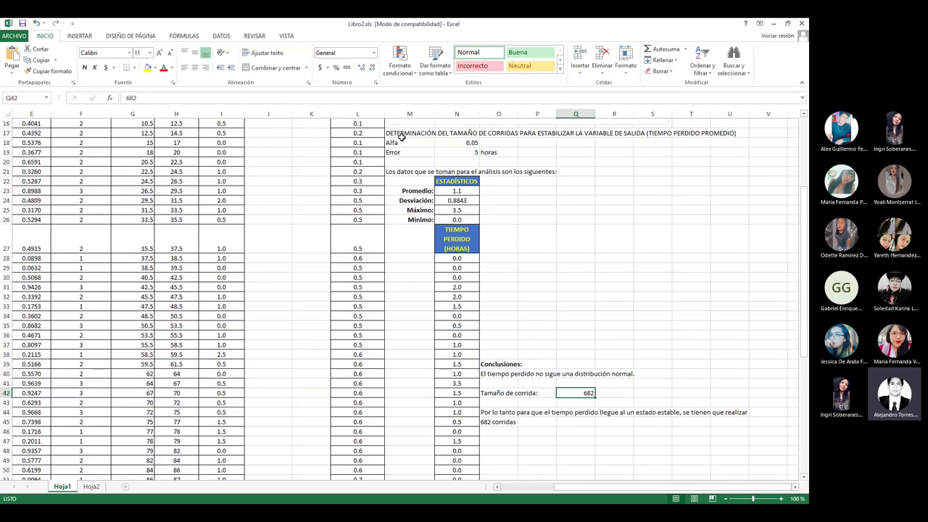
pyautogui.moveTo(402, 136); pyautogui.dragTo(754, 161)
pyautogui.click(495, 363)
pyautogui.click(492, 374)
pyautogui.moveTo(497, 394)
pyautogui.mouseDown()
pyautogui.moveTo(525, 404)
pyautogui.moveTo(732, 419)
pyautogui.mouseUp()
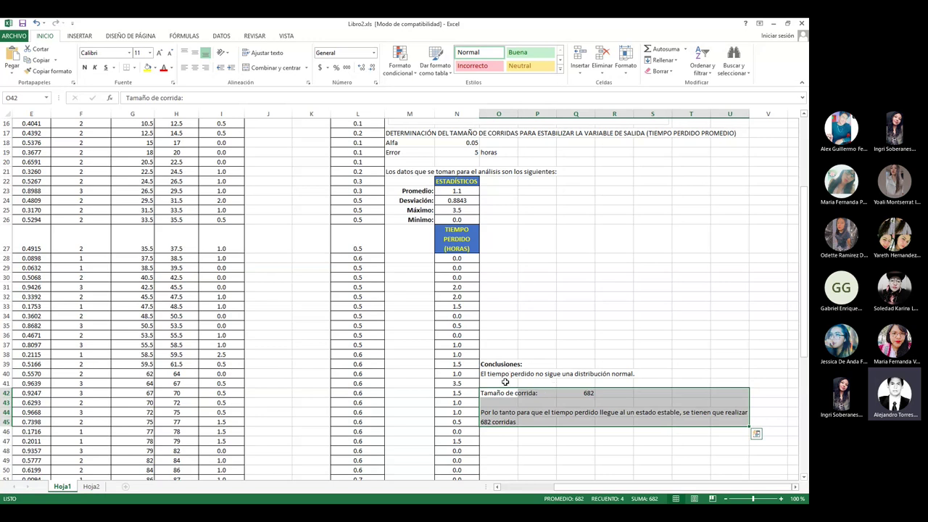
pyautogui.click(586, 393)
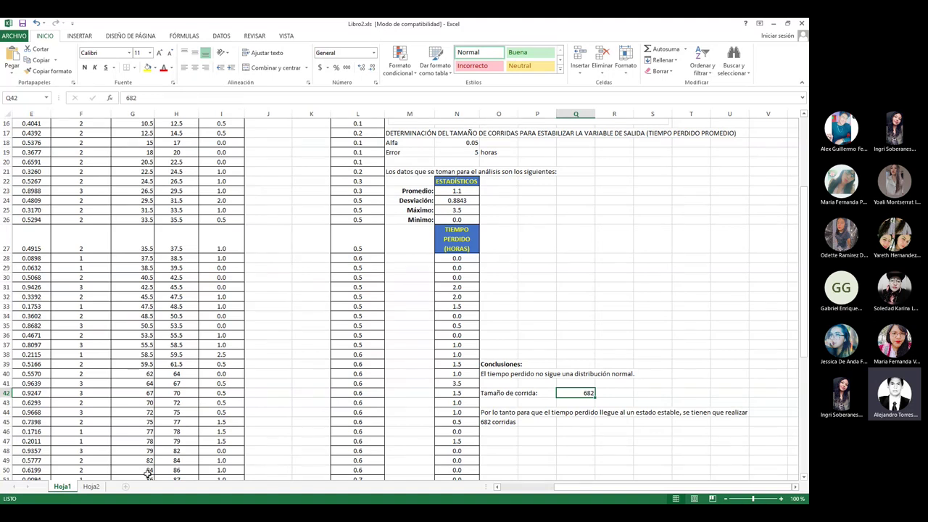
# Switch to Hoja2, scroll down the breakdown table, and select rows 60 and 61
pyautogui.click(92, 486)
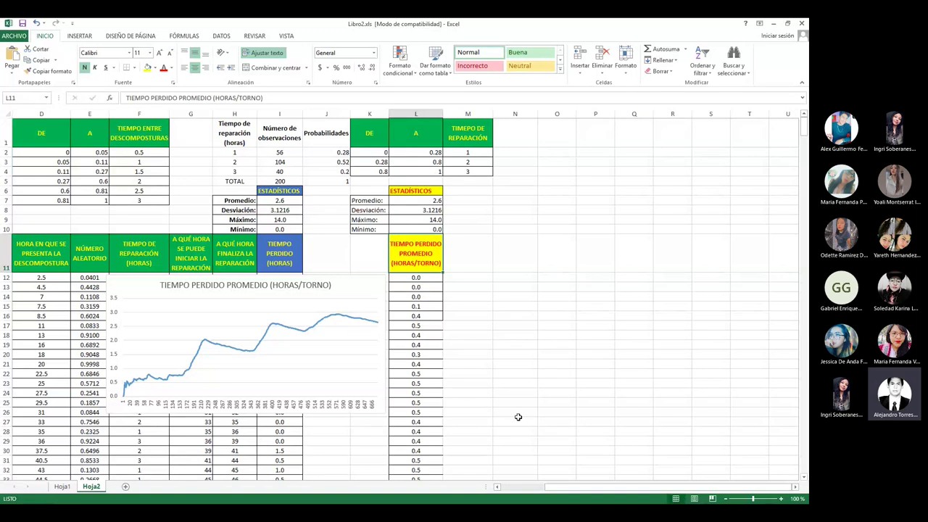
pyautogui.moveTo(577, 490); pyautogui.dragTo(523, 489)
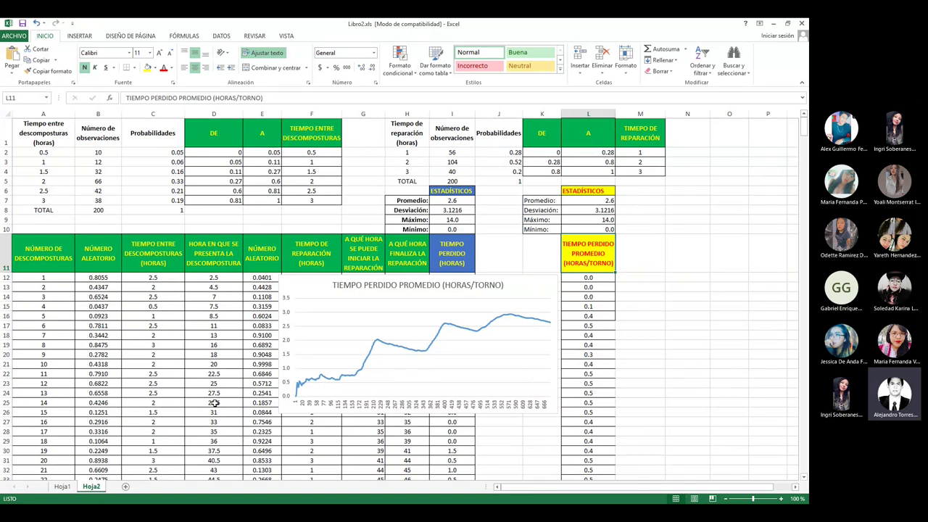
pyautogui.scroll(-3, 214, 403)
pyautogui.scroll(-4, 215, 403)
pyautogui.scroll(-3, 214, 403)
pyautogui.scroll(-1, 214, 403)
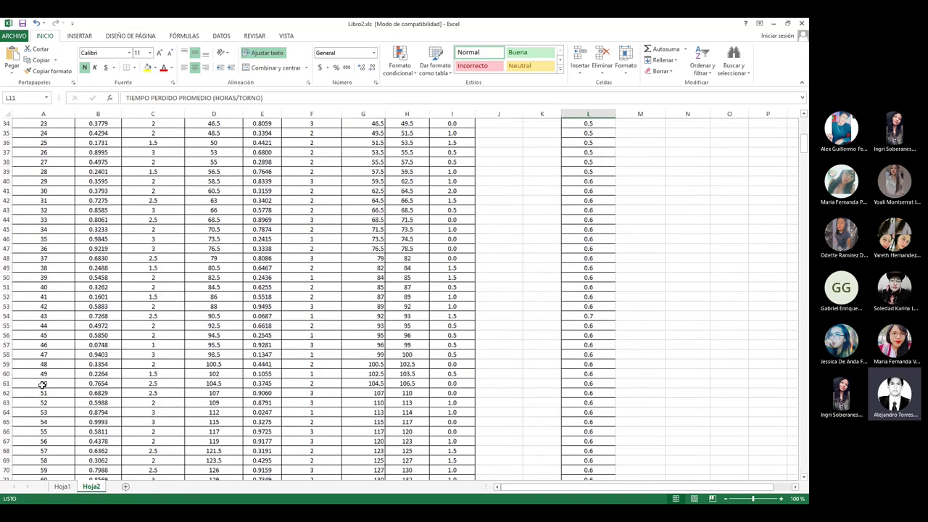
pyautogui.moveTo(42, 373); pyautogui.dragTo(473, 385)
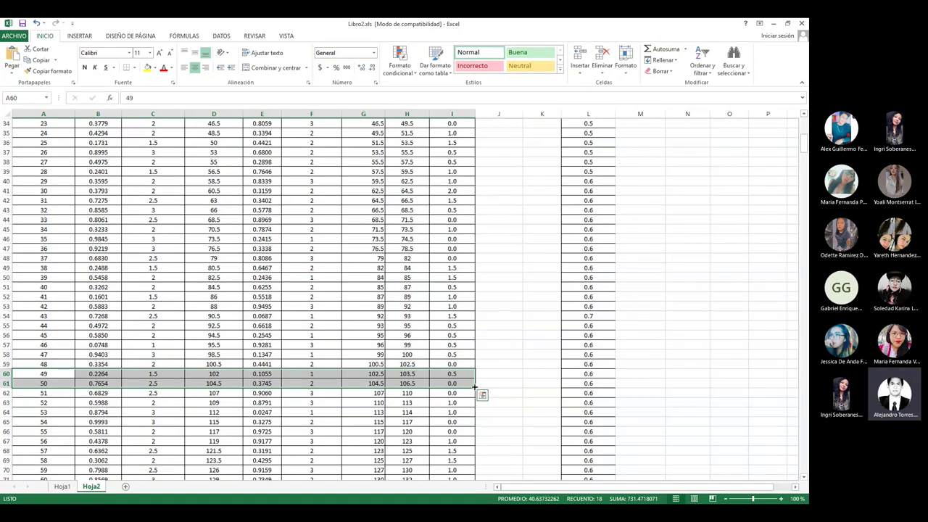
pyautogui.rightClick(62, 486)
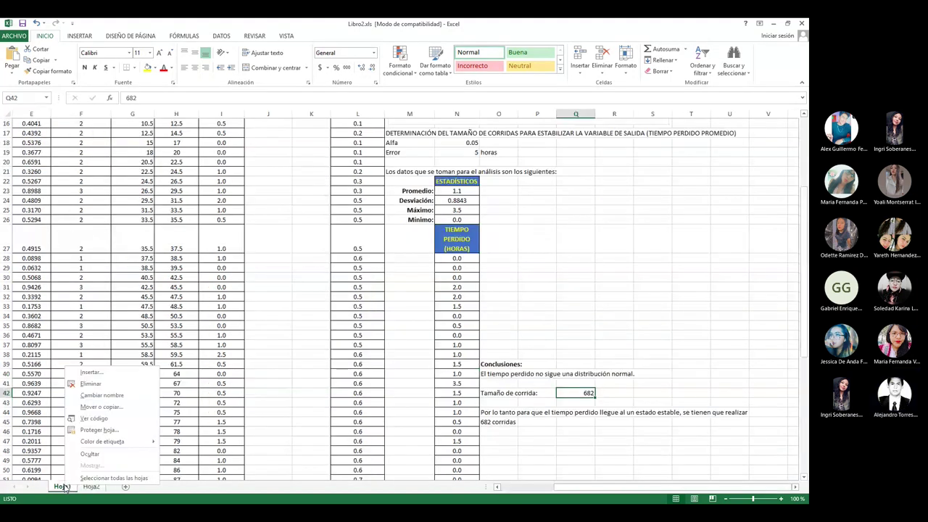
pyautogui.click(112, 409)
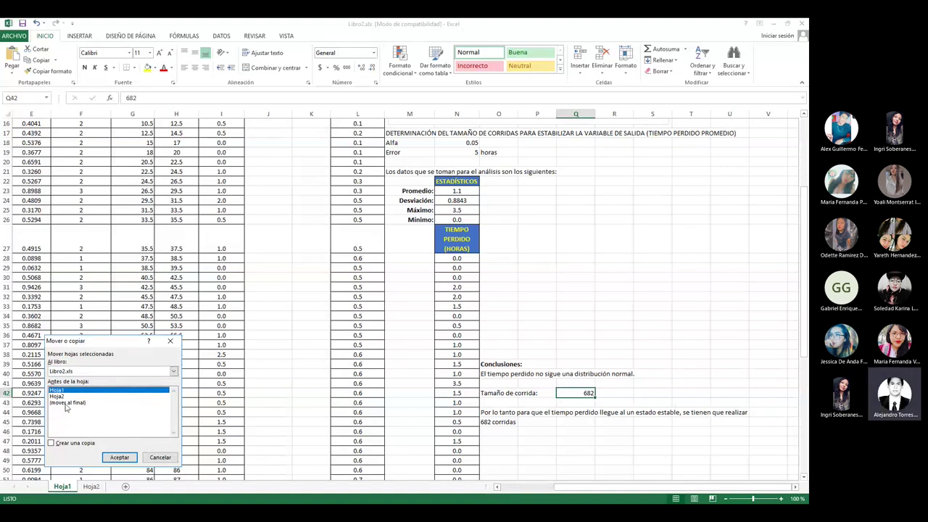
pyautogui.click(67, 402)
pyautogui.click(50, 443)
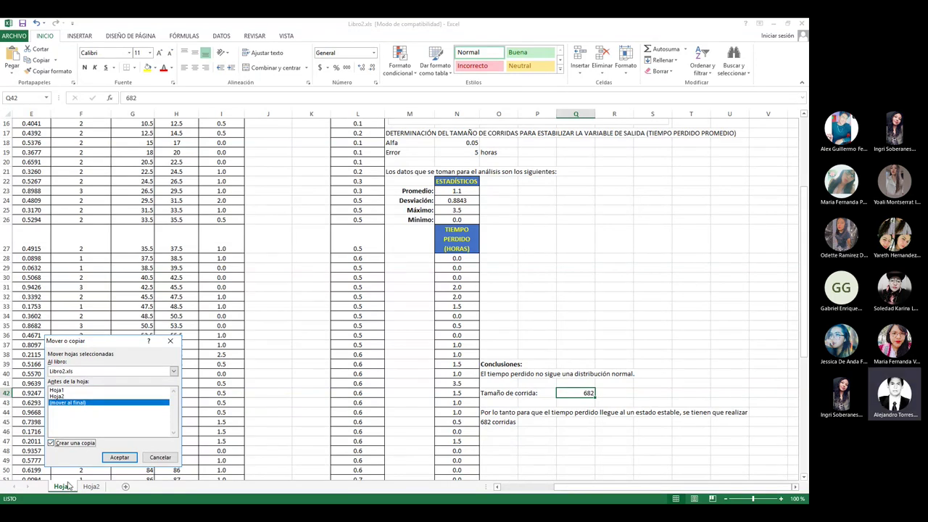
pyautogui.click(171, 344)
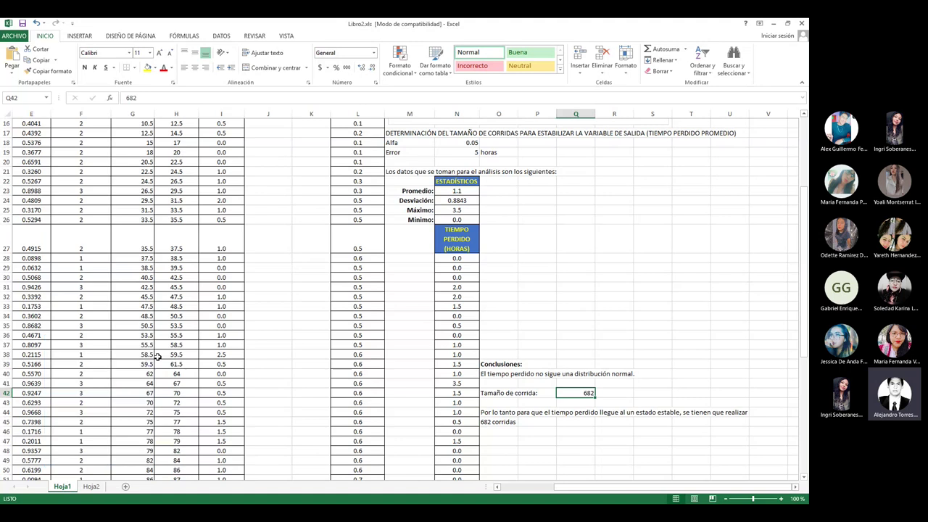
pyautogui.rightClick(63, 486)
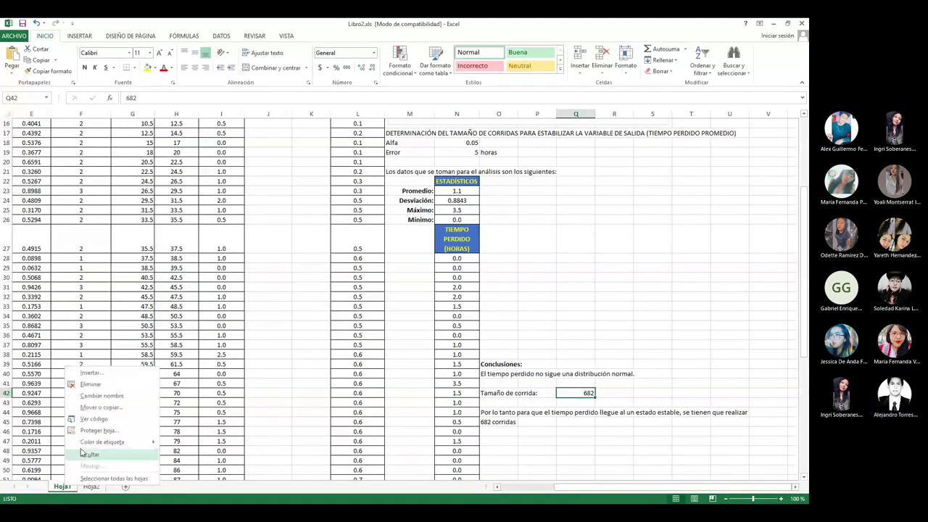
pyautogui.click(97, 409)
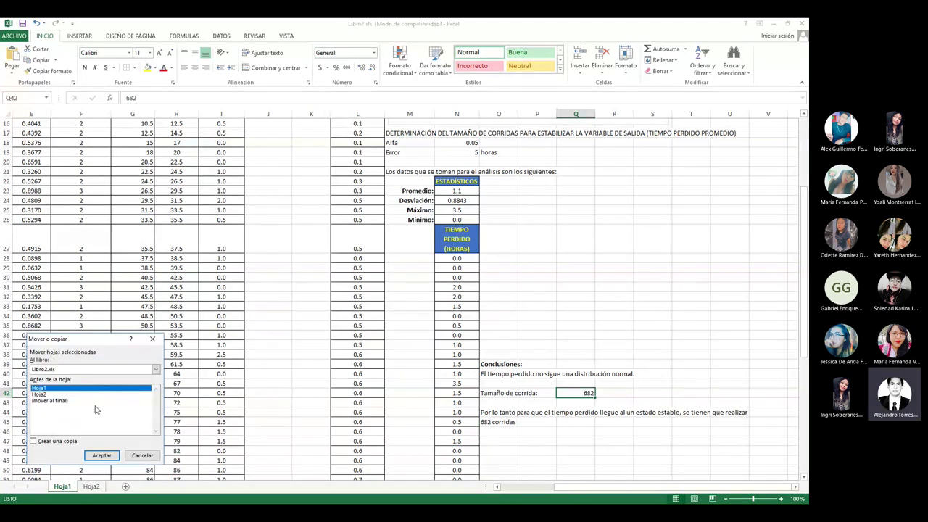
pyautogui.click(61, 401)
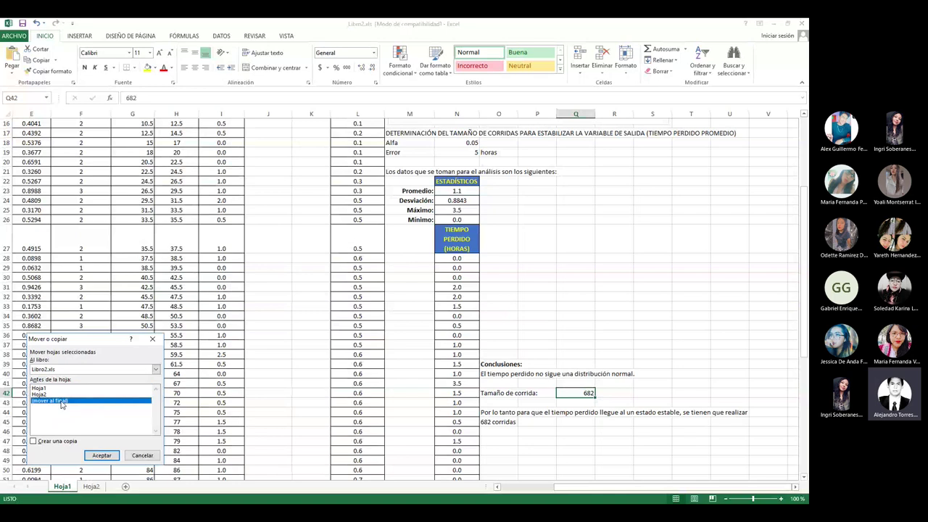
pyautogui.click(33, 442)
pyautogui.click(33, 441)
pyautogui.click(152, 339)
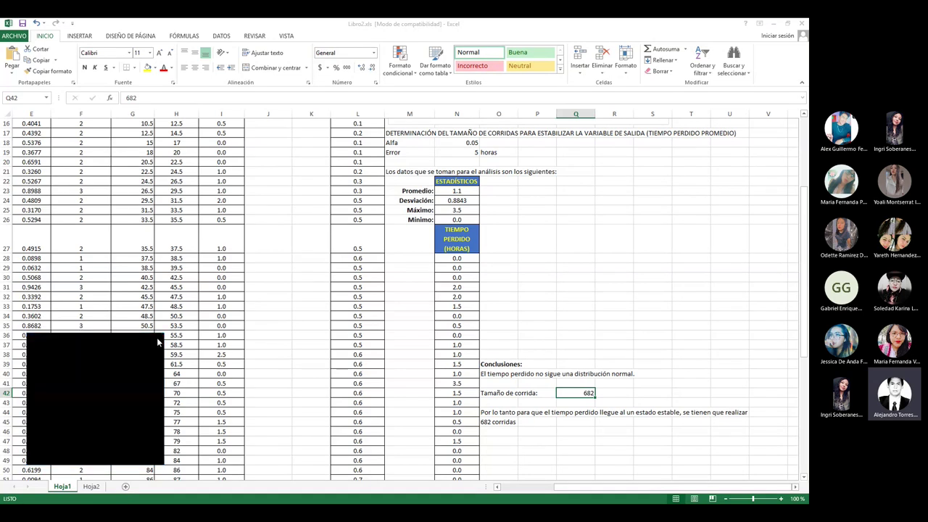
# Go to Hoja2 and scroll down to row 693 and back to the top
pyautogui.click(91, 486)
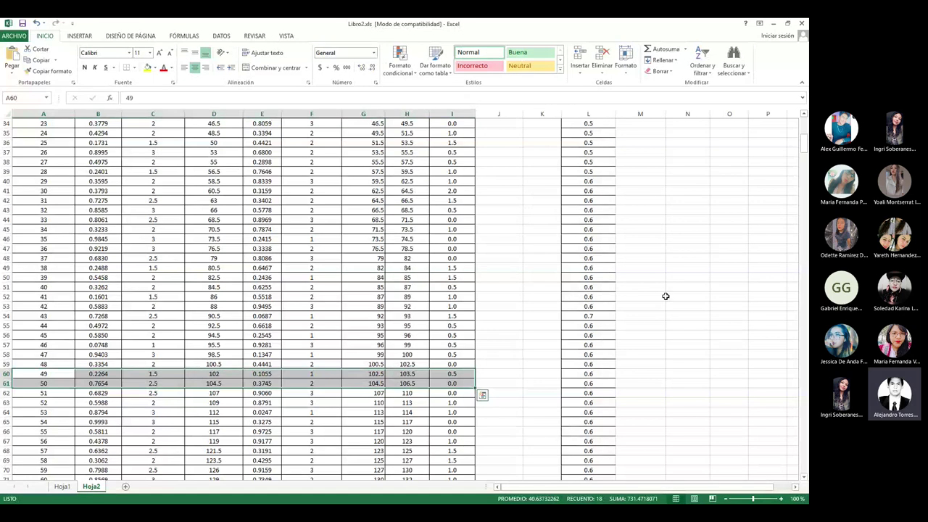
pyautogui.moveTo(804, 142); pyautogui.dragTo(800, 466)
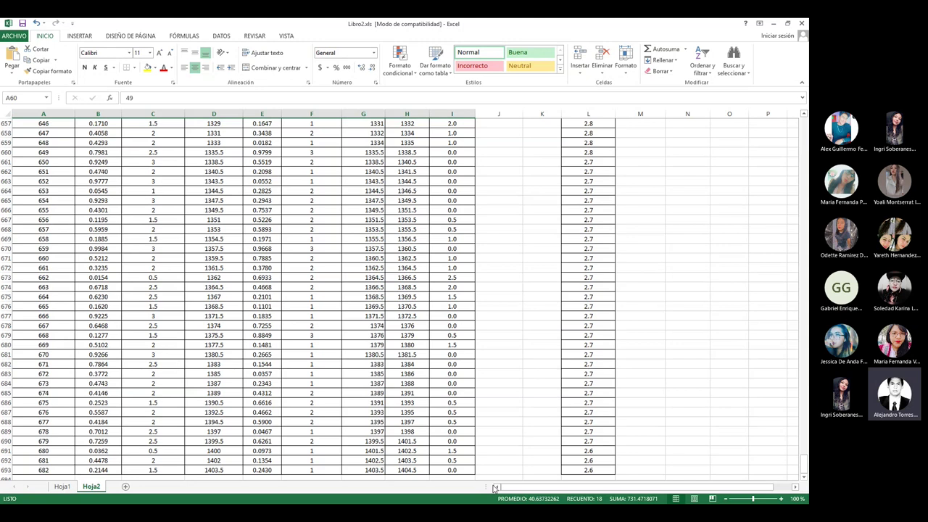
pyautogui.moveTo(804, 462); pyautogui.dragTo(803, 118)
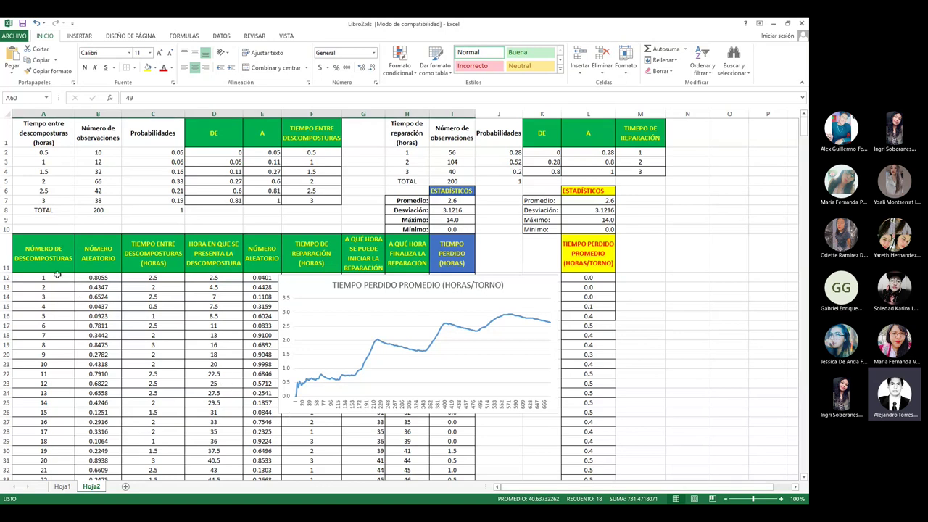
pyautogui.click(57, 276)
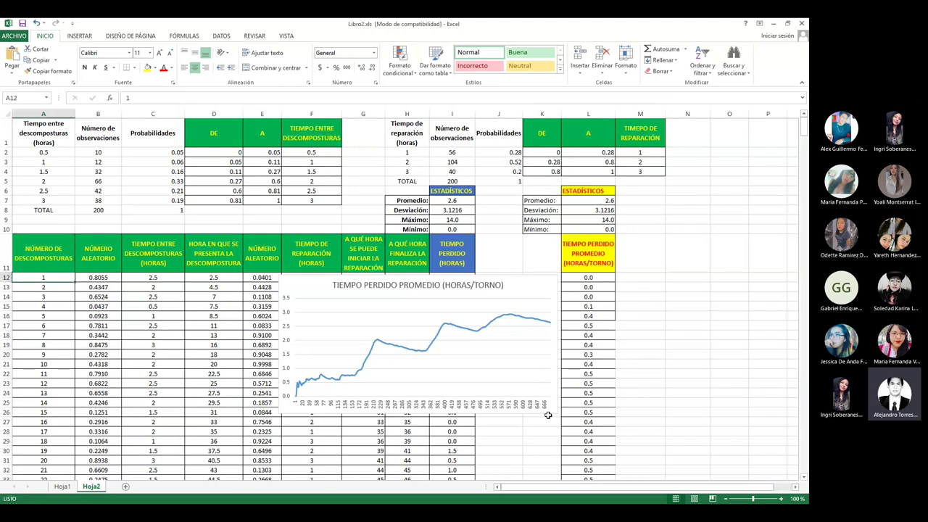
# Inspect the running-average formulas in L72 and L61, then select simulation rows 60–61
pyautogui.scroll(-1, 593, 285)
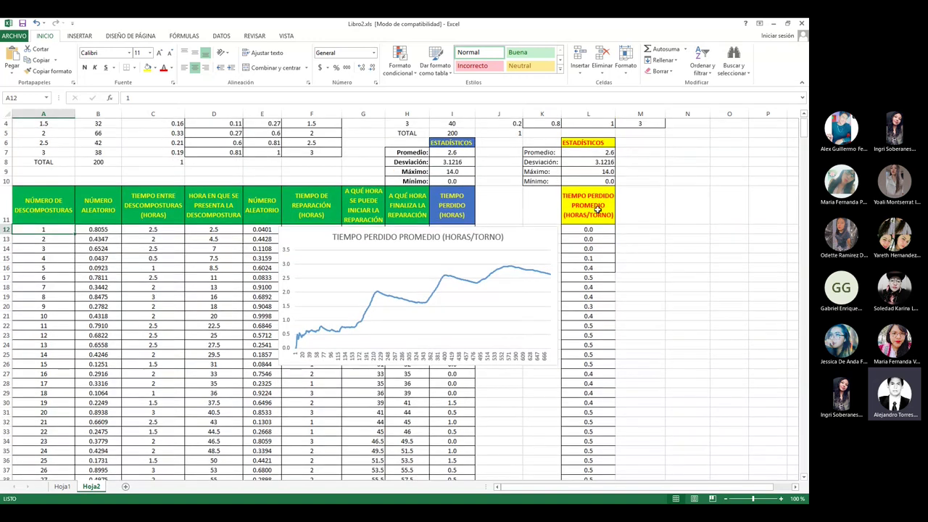
pyautogui.click(597, 209)
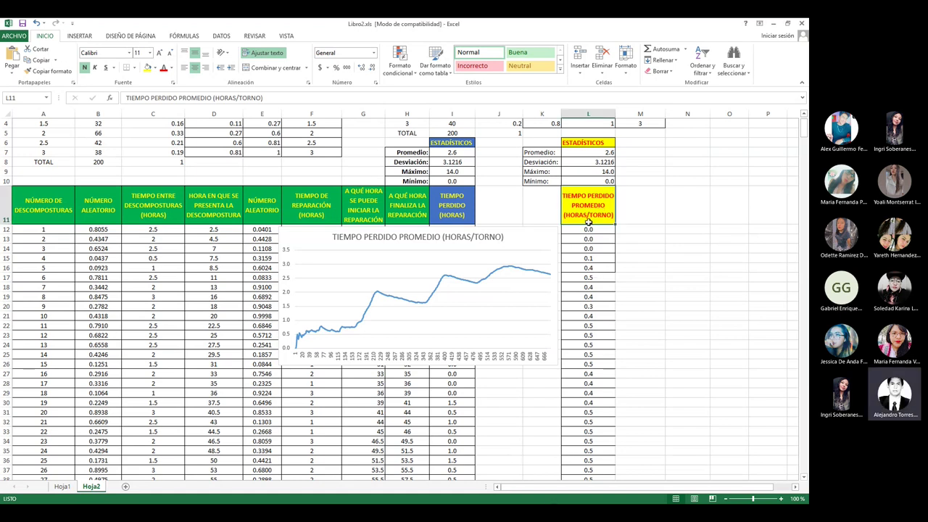
pyautogui.scroll(-3, 586, 243)
pyautogui.scroll(-7, 585, 243)
pyautogui.scroll(-4, 586, 243)
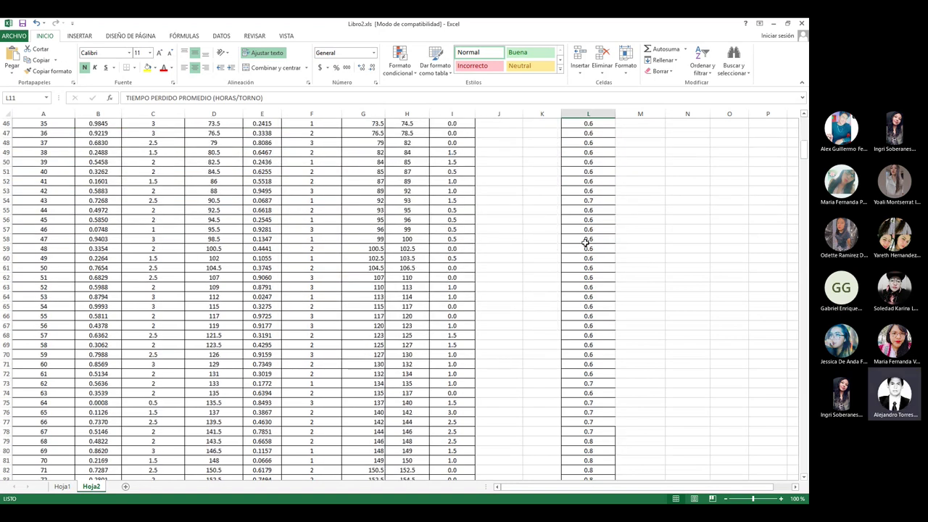
pyautogui.click(587, 371)
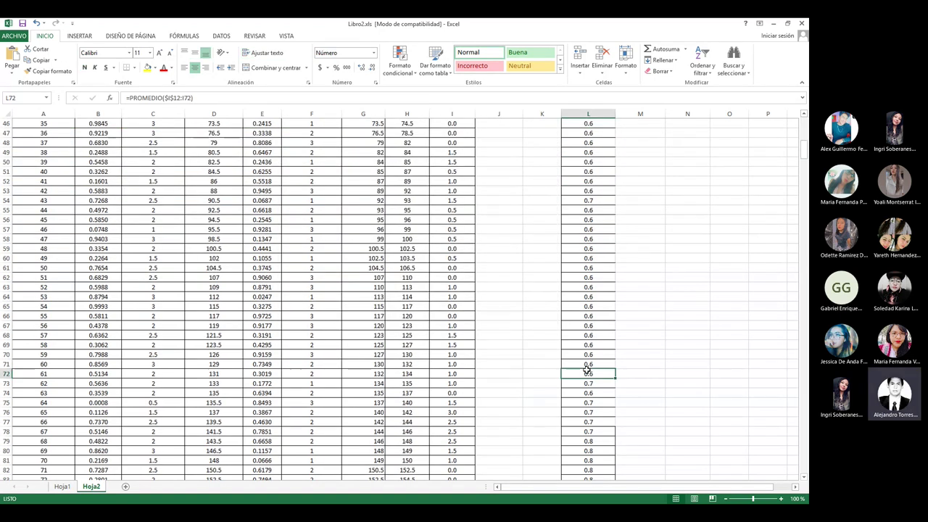
pyautogui.scroll(1, 587, 370)
pyautogui.click(600, 297)
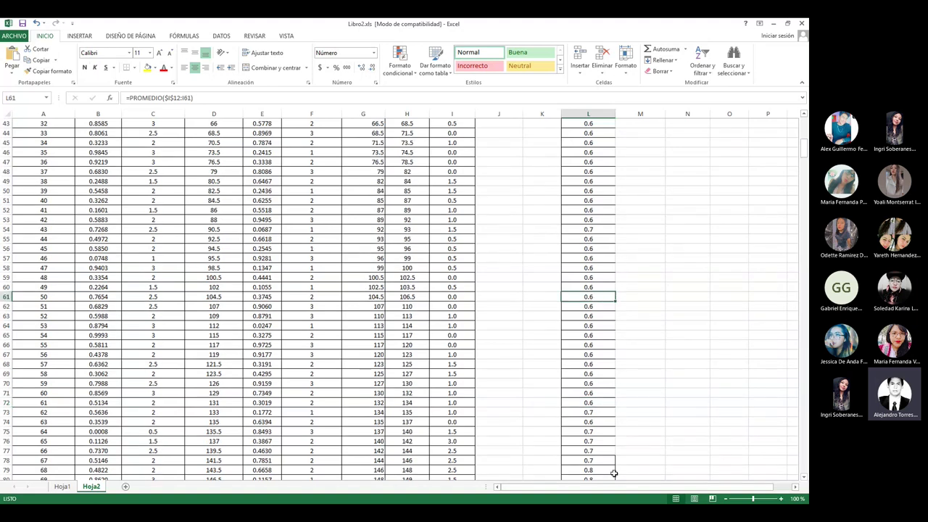
pyautogui.moveTo(613, 473); pyautogui.dragTo(616, 304)
pyautogui.moveTo(40, 283)
pyautogui.mouseDown()
pyautogui.moveTo(505, 287)
pyautogui.moveTo(592, 297)
pyautogui.mouseUp()
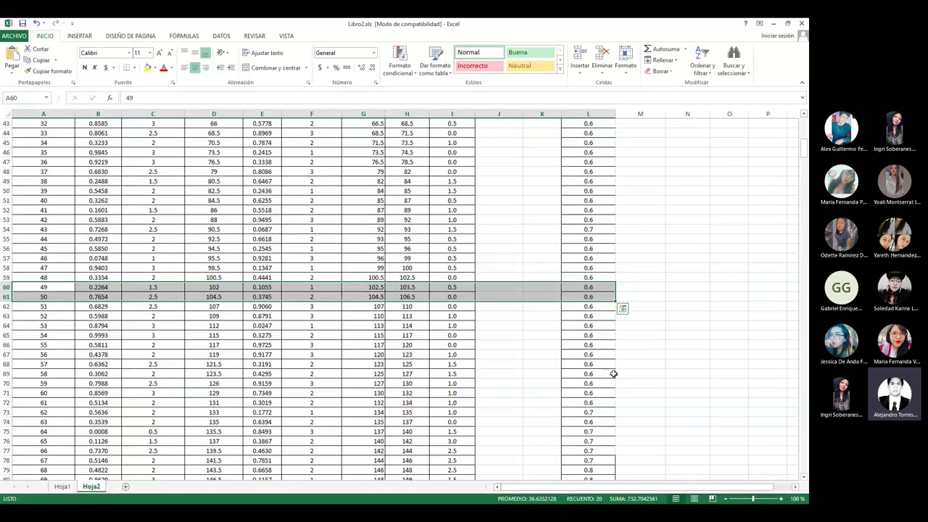
# Select L11:L693 with Ctrl+Shift+Down and scroll back to the top
pyautogui.scroll(5, 576, 384)
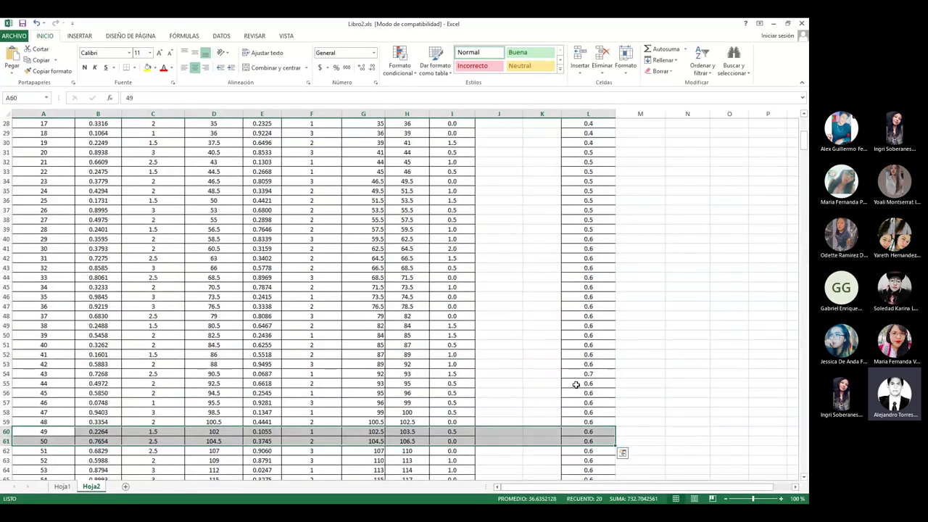
pyautogui.scroll(-1, 575, 384)
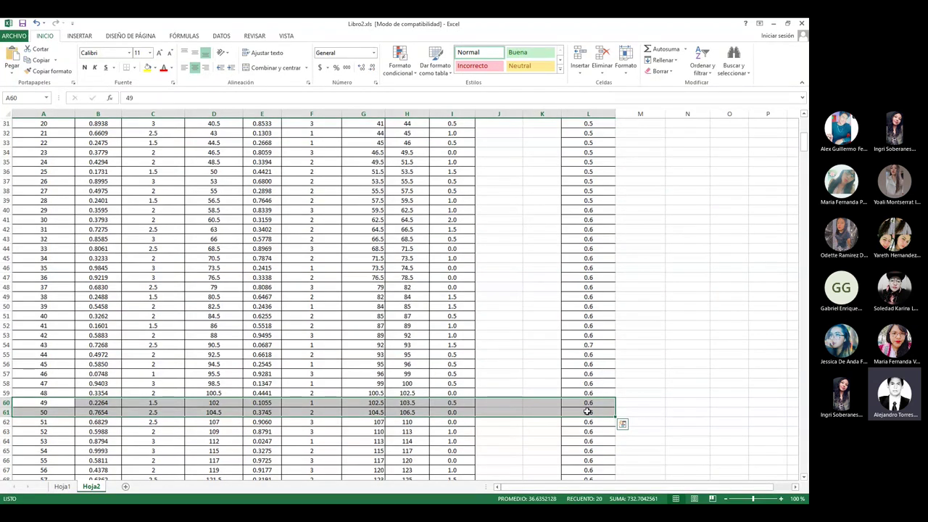
pyautogui.scroll(3, 587, 411)
pyautogui.scroll(7, 587, 411)
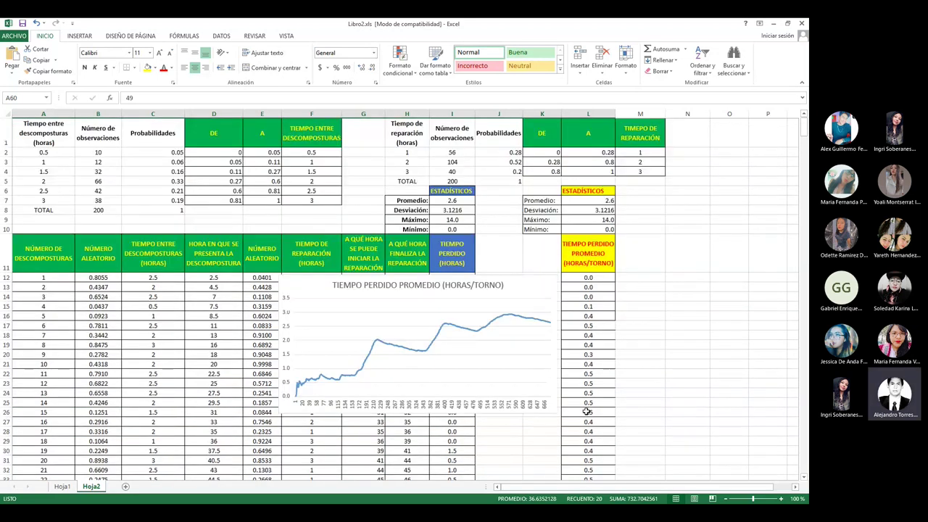
pyautogui.click(582, 257)
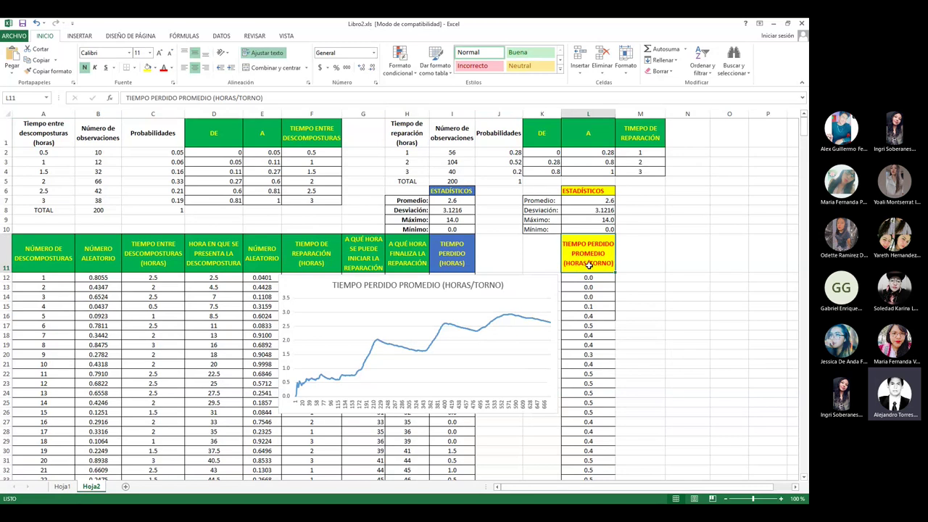
pyautogui.hotkey('ctrl', 'shift', 'Down')
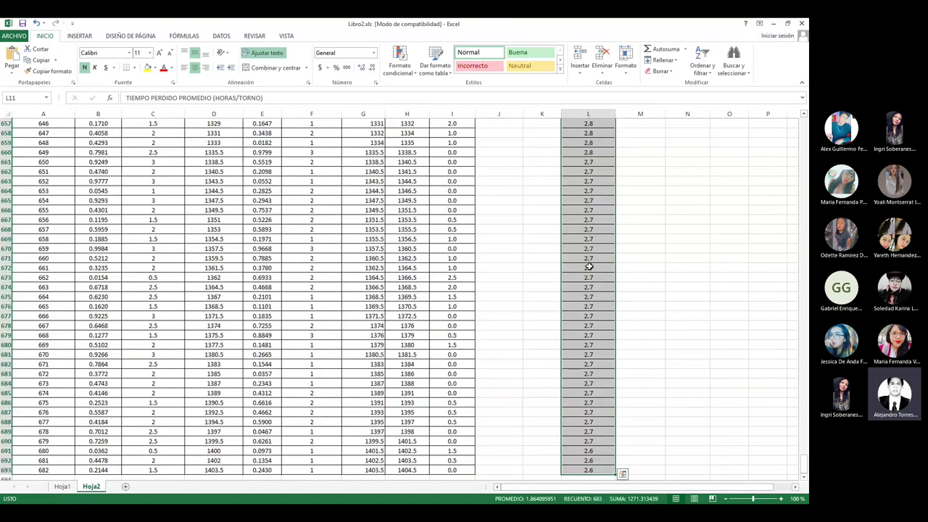
pyautogui.moveTo(802, 464); pyautogui.dragTo(803, 129)
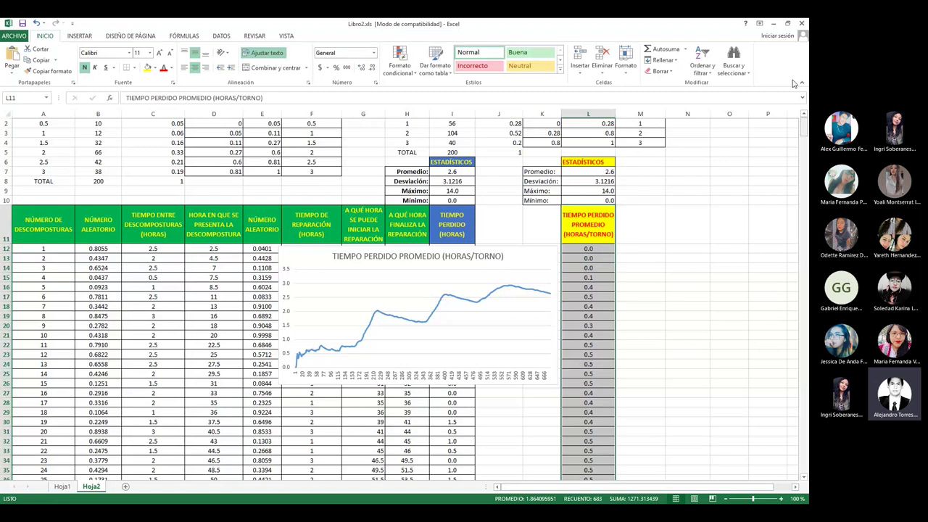
# Close Libro2 and pick No guardar so its changes are discarded
pyautogui.click(803, 24)
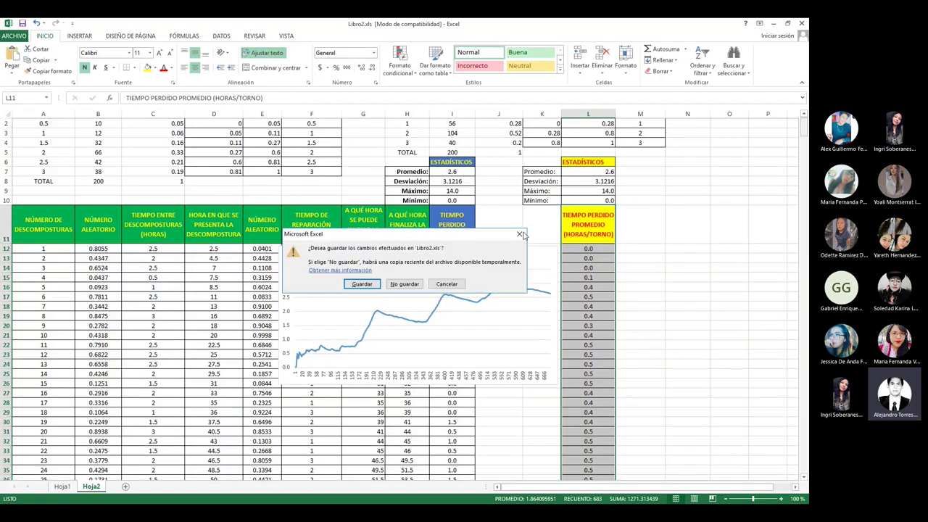
pyautogui.click(395, 284)
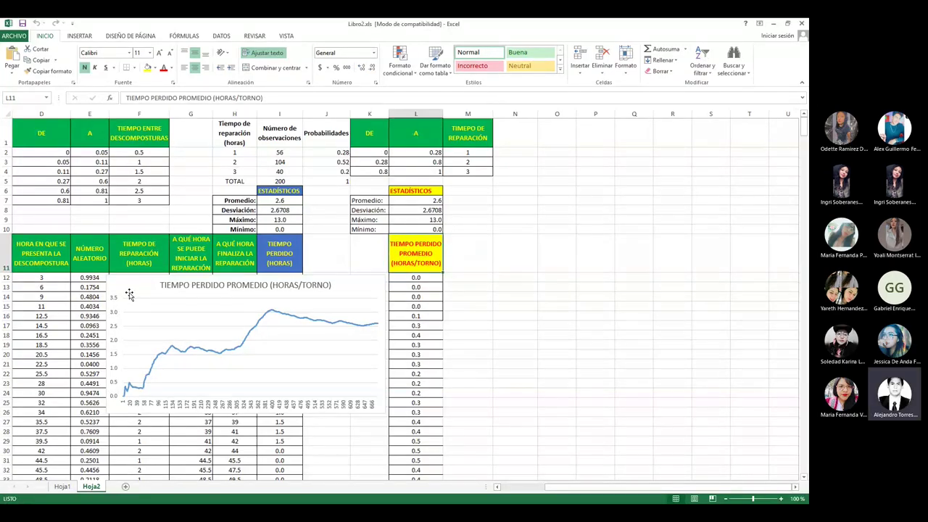
# Select the lost-time chart and scroll down to row 693, where averages hold at 2.6
pyautogui.click(129, 294)
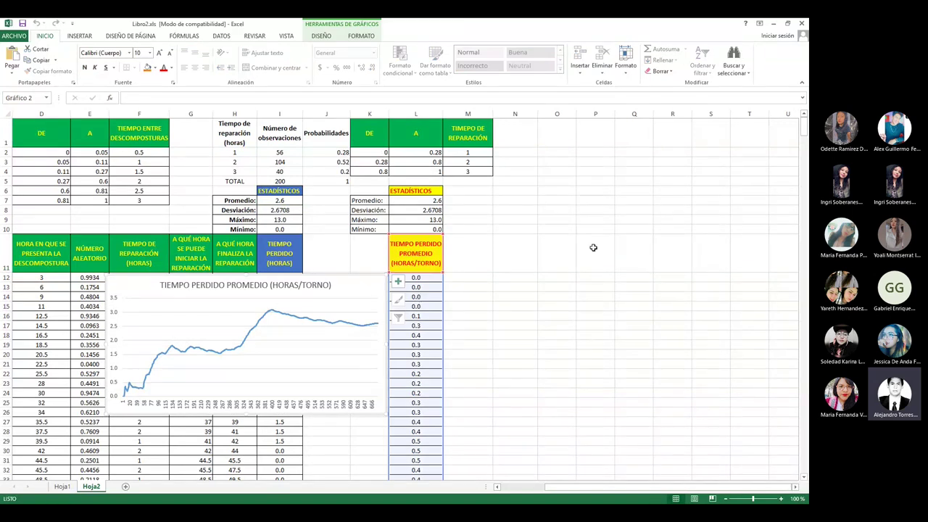
pyautogui.scroll(-2, 607, 242)
pyautogui.scroll(-8, 607, 242)
pyautogui.moveTo(803, 145); pyautogui.dragTo(804, 473)
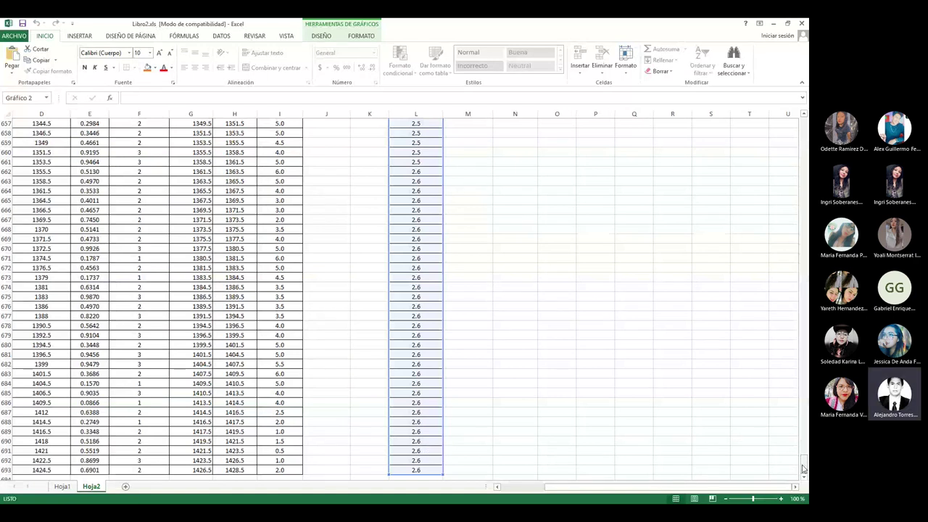
# Scroll back up to the top of the simulation table and its lost-time chart
pyautogui.moveTo(804, 462); pyautogui.dragTo(803, 127)
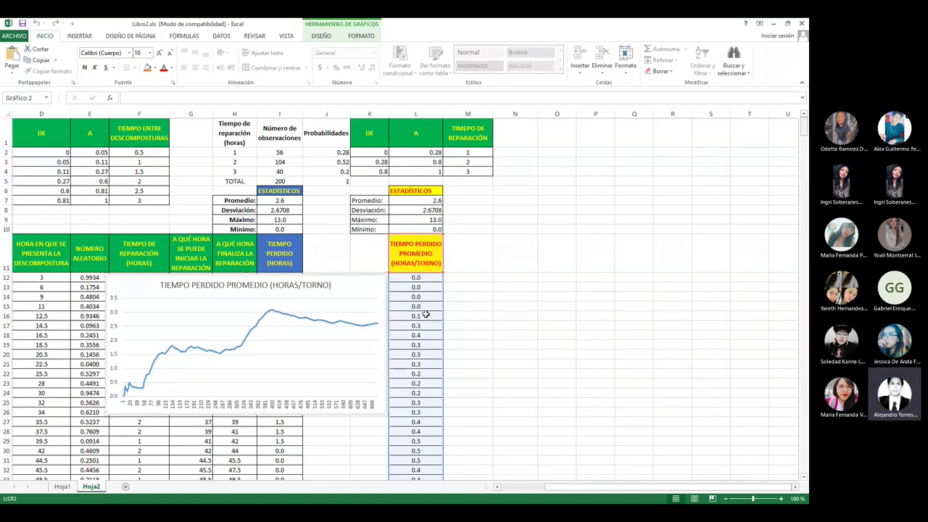
# Close the Libro2 window without saving its changes (No guardar)
pyautogui.click(802, 23)
pyautogui.click(415, 283)
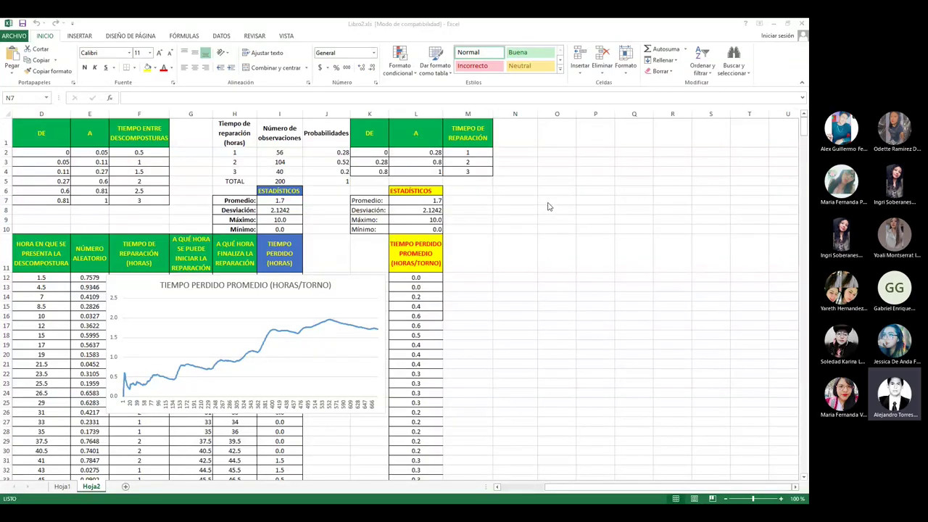
# Try out cell selections across N7:T7, column N and O6:O17, ending at N6
pyautogui.moveTo(525, 201); pyautogui.dragTo(751, 200)
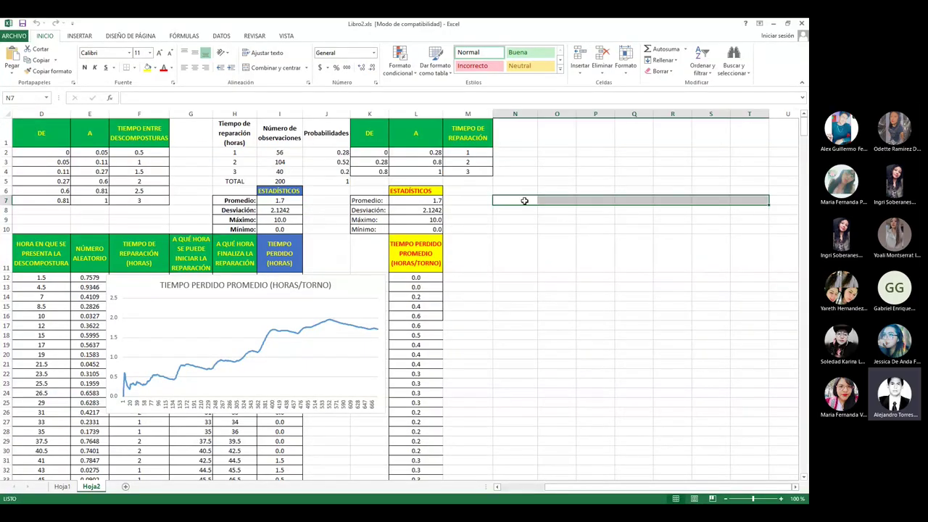
pyautogui.click(523, 200)
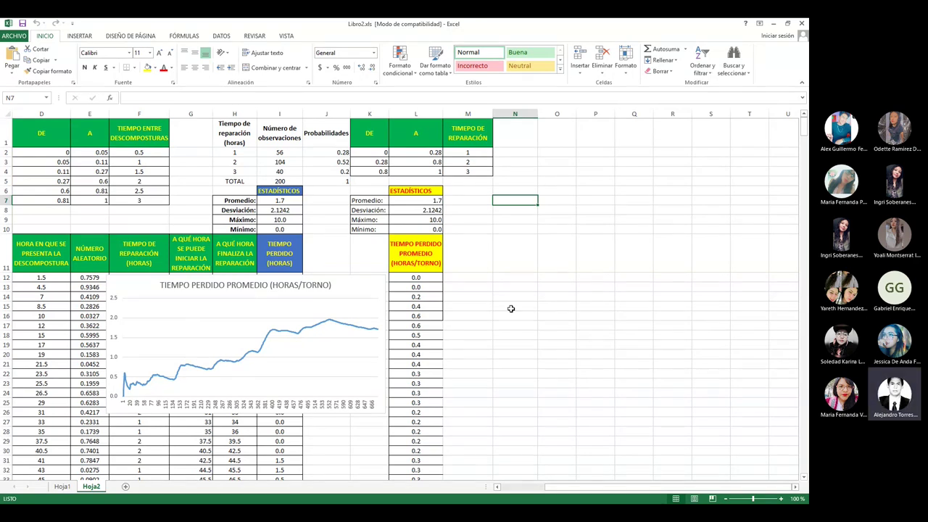
pyautogui.moveTo(518, 191); pyautogui.dragTo(510, 350)
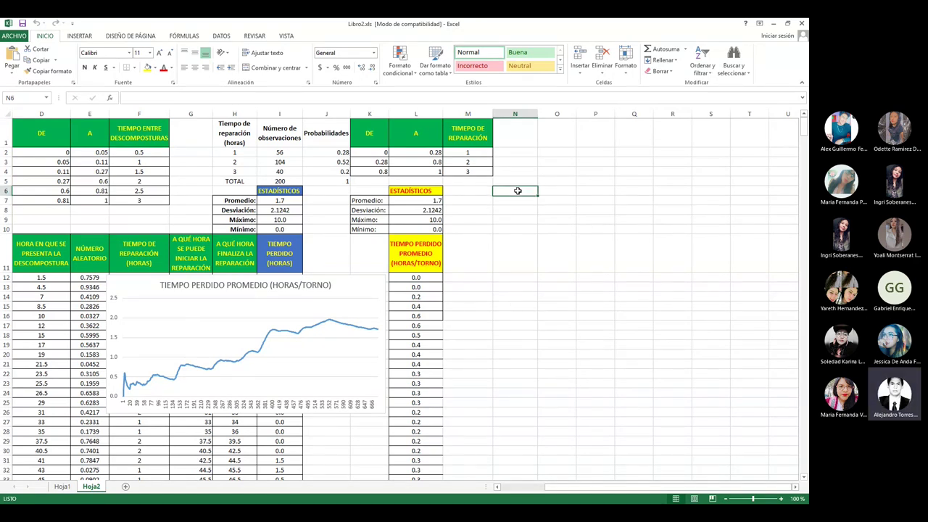
pyautogui.moveTo(559, 191); pyautogui.dragTo(559, 323)
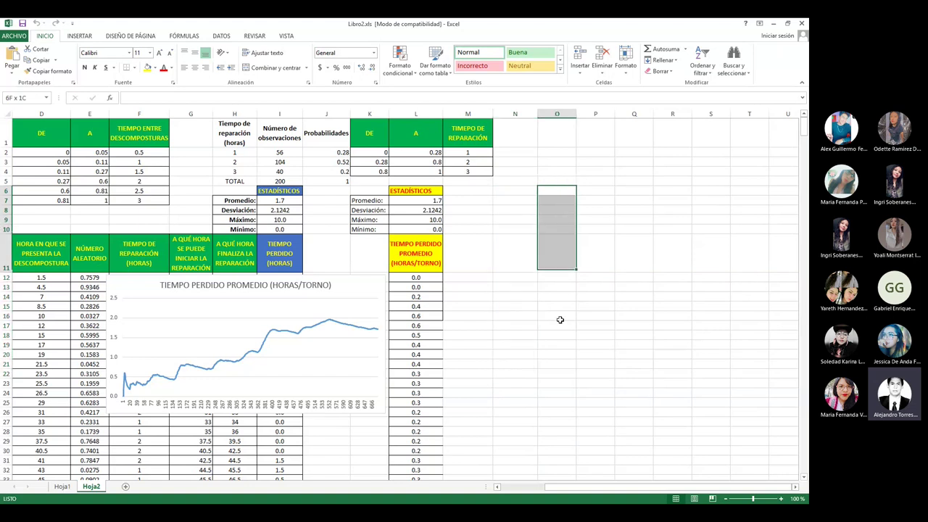
pyautogui.click(511, 190)
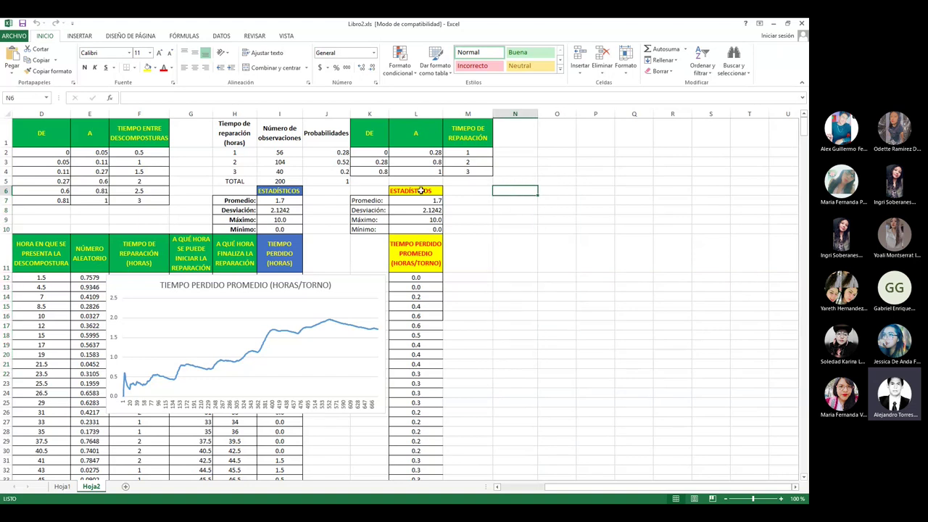
# Select the statistics block L6:L693 with Ctrl+Shift+Down, then return to the sheet's top
pyautogui.click(420, 190)
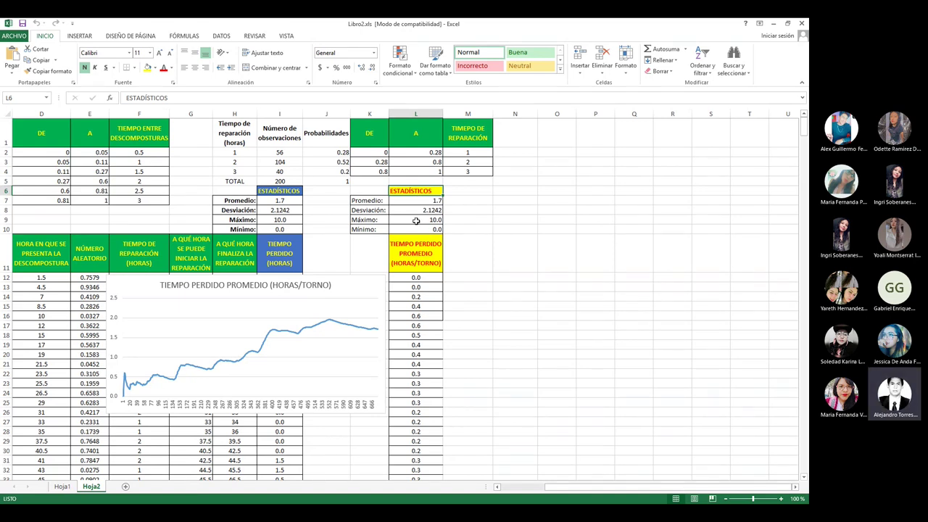
pyautogui.hotkey('ctrl', 'shift', 'Down')
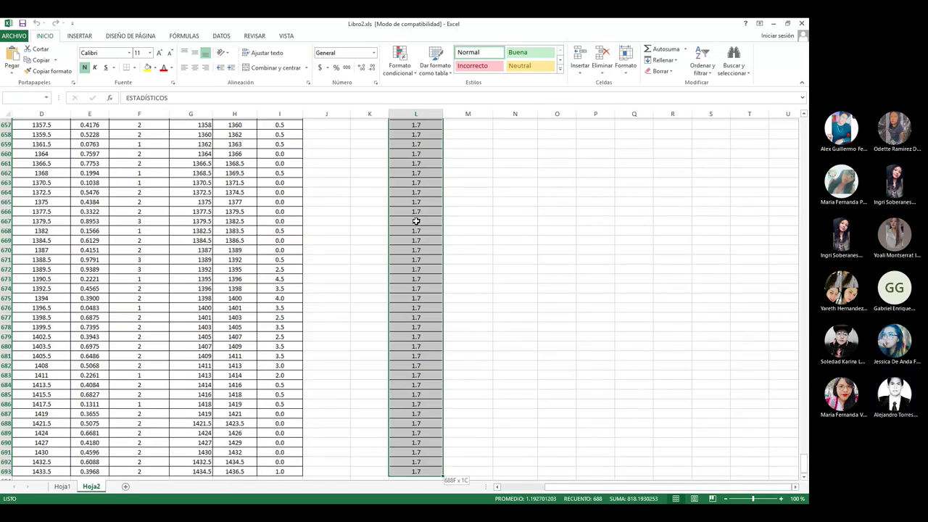
pyautogui.moveTo(804, 465); pyautogui.dragTo(804, 127)
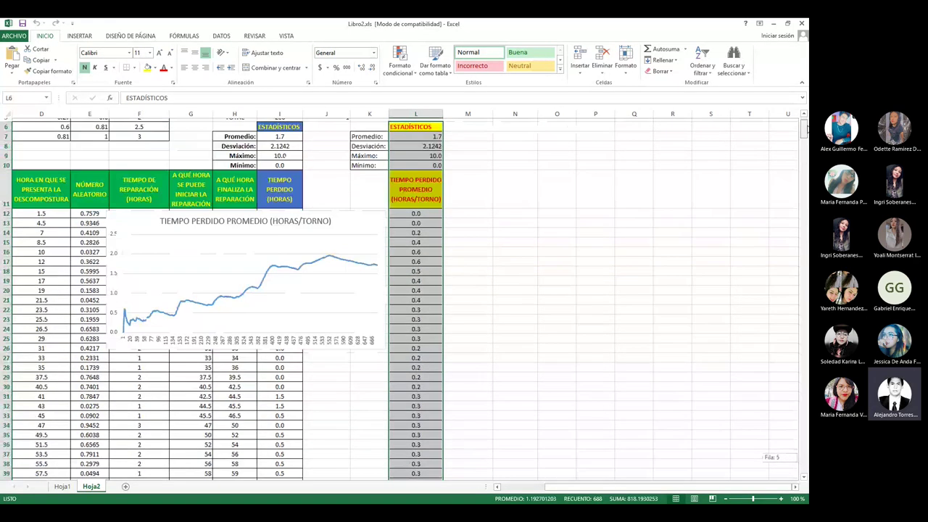
pyautogui.scroll(2, 449, 159)
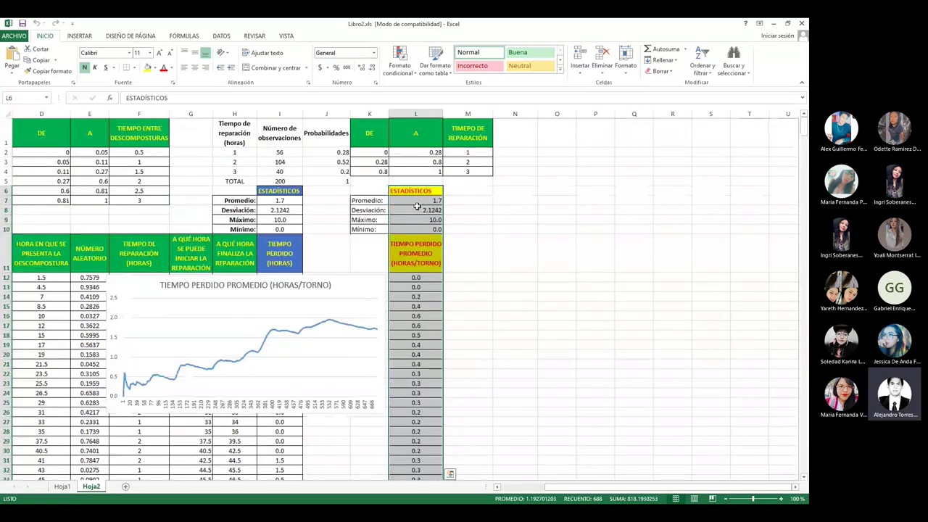
# Copy L6:L693 and paste it into N6 as values and number formats
pyautogui.rightClick(418, 206)
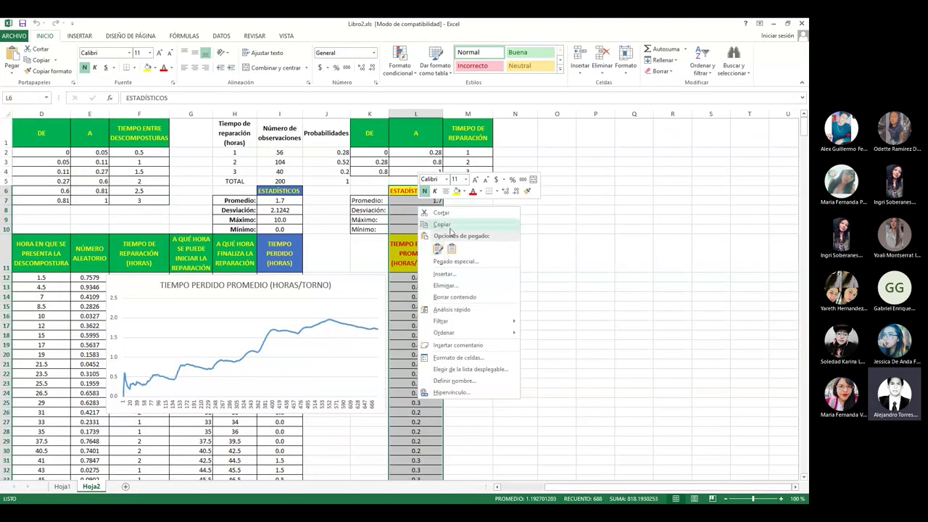
pyautogui.click(448, 225)
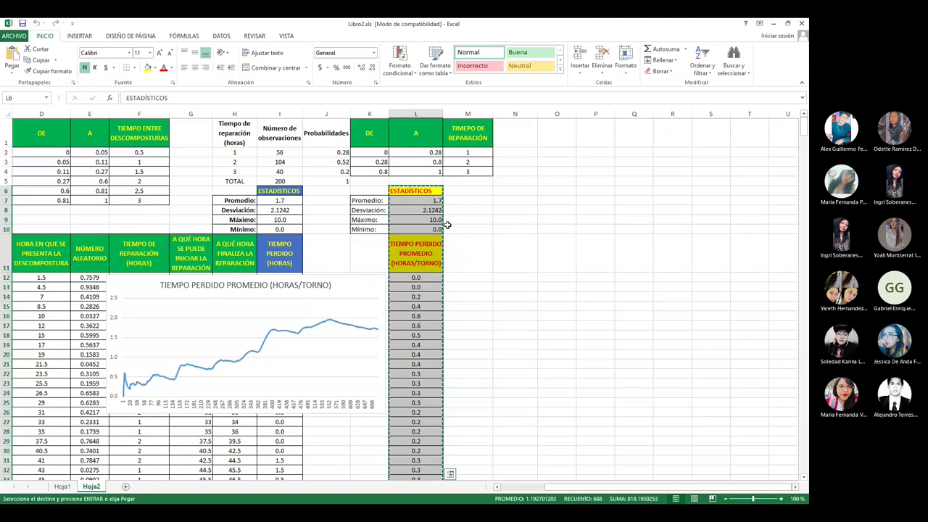
pyautogui.click(517, 193)
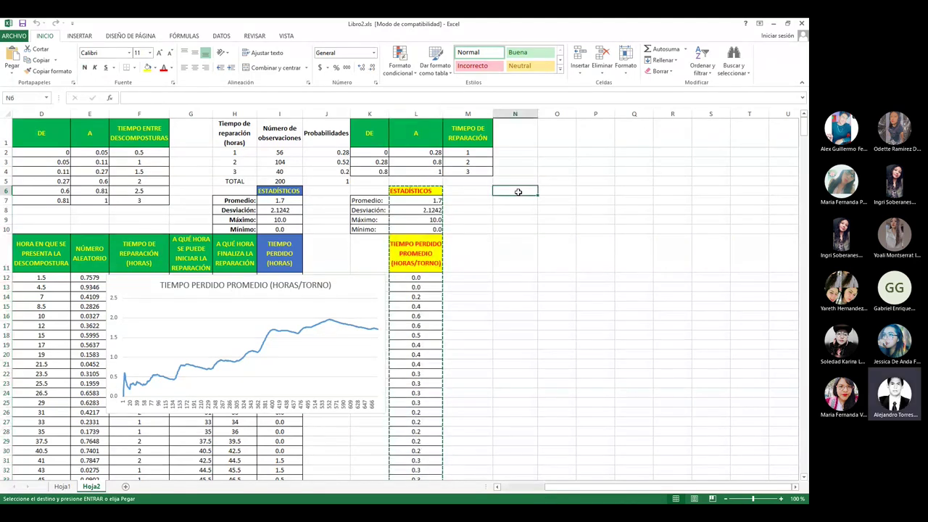
pyautogui.rightClick(517, 191)
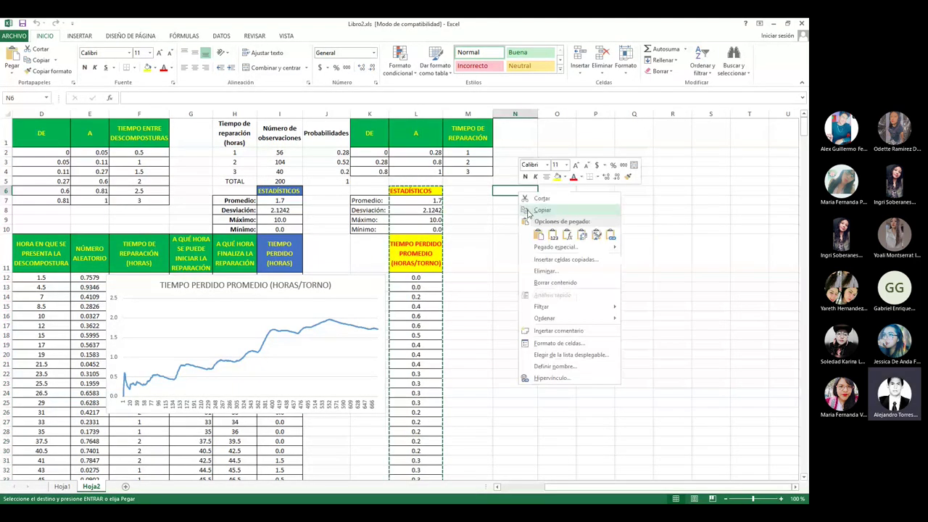
pyautogui.moveTo(591, 249)
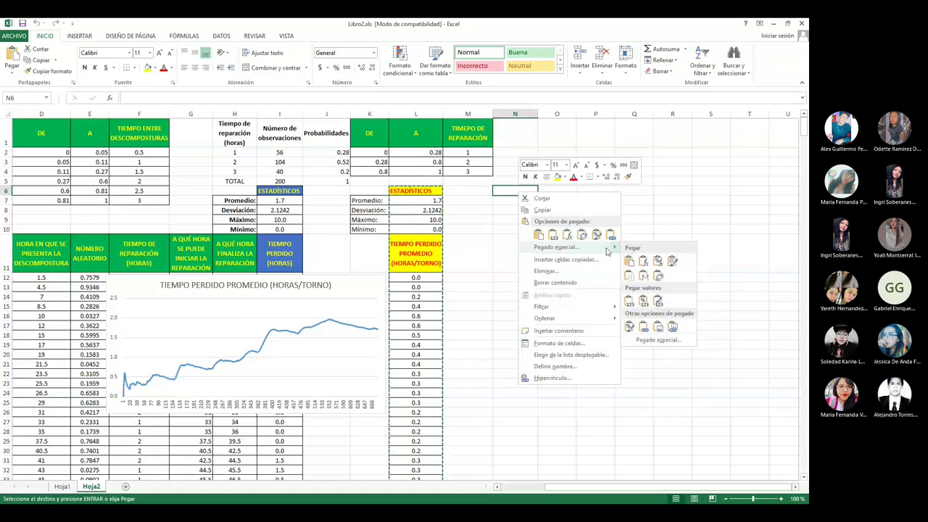
pyautogui.click(644, 303)
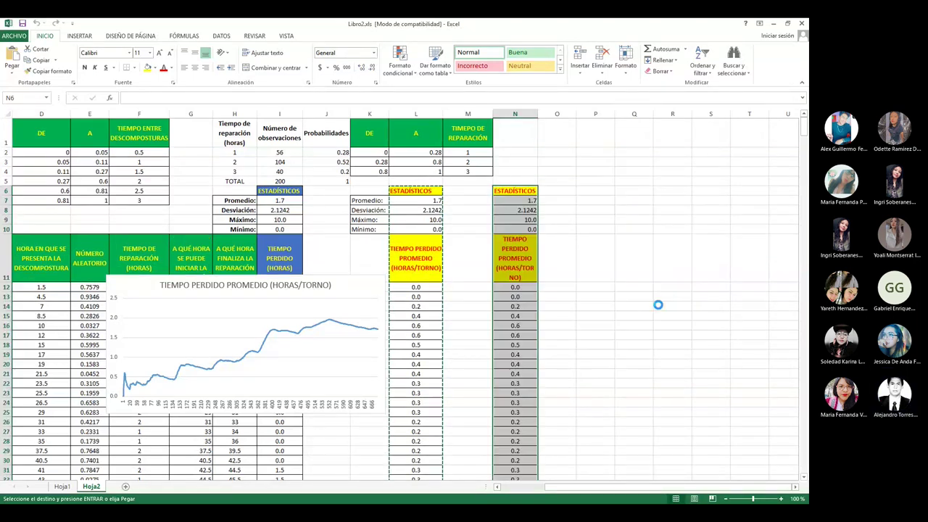
# Paste the copied run as values and number formats into O6 and P6
pyautogui.click(560, 192)
pyautogui.rightClick(563, 194)
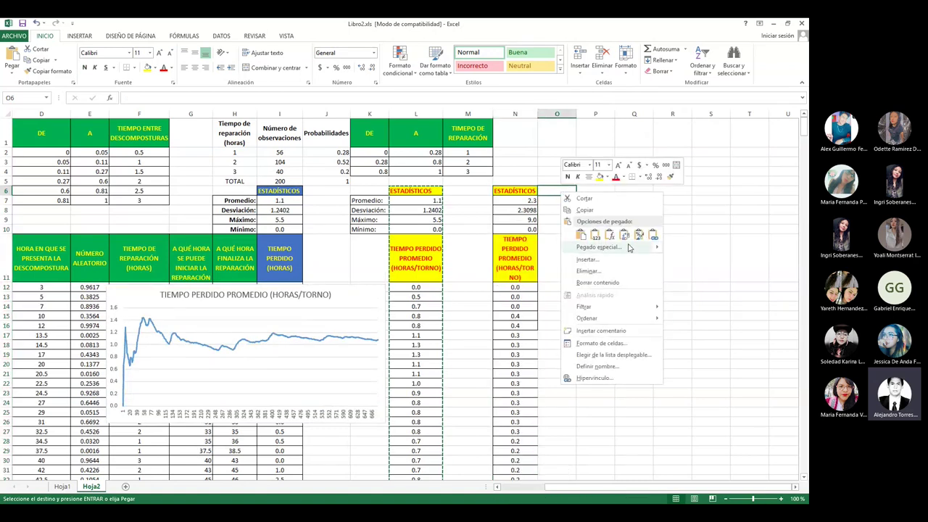
pyautogui.moveTo(629, 248)
pyautogui.click(700, 304)
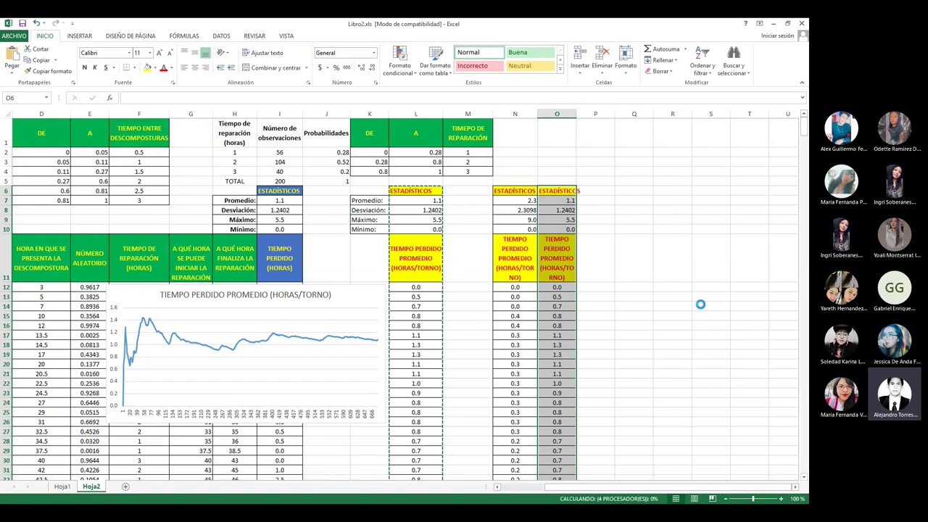
pyautogui.click(592, 190)
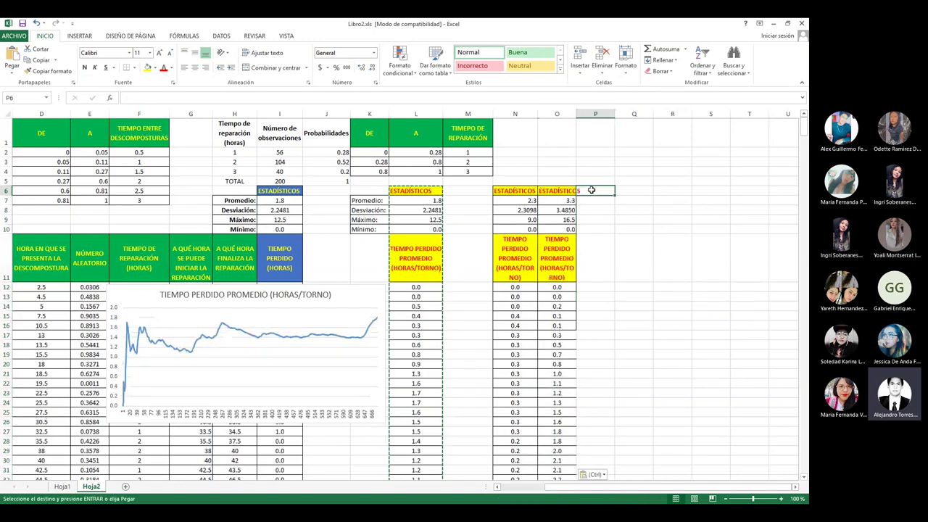
pyautogui.rightClick(591, 190)
pyautogui.moveTo(642, 245)
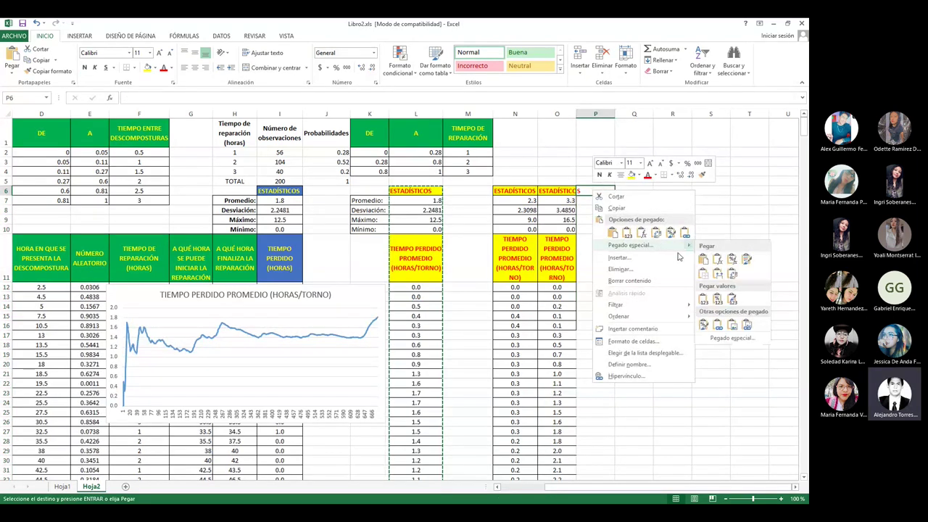
pyautogui.click(731, 303)
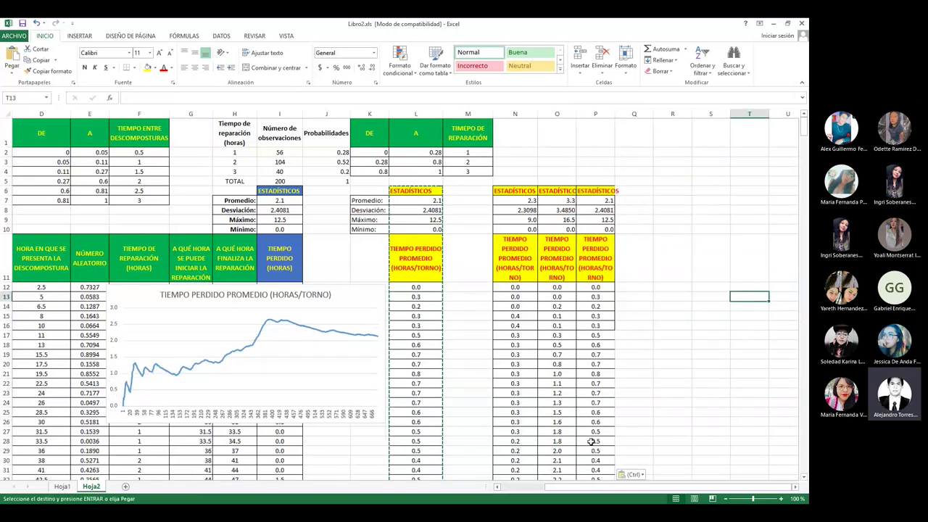
# Recalculate the sheet with F9 so new random numbers give an average lost time of 1.5
pyautogui.press('F9')
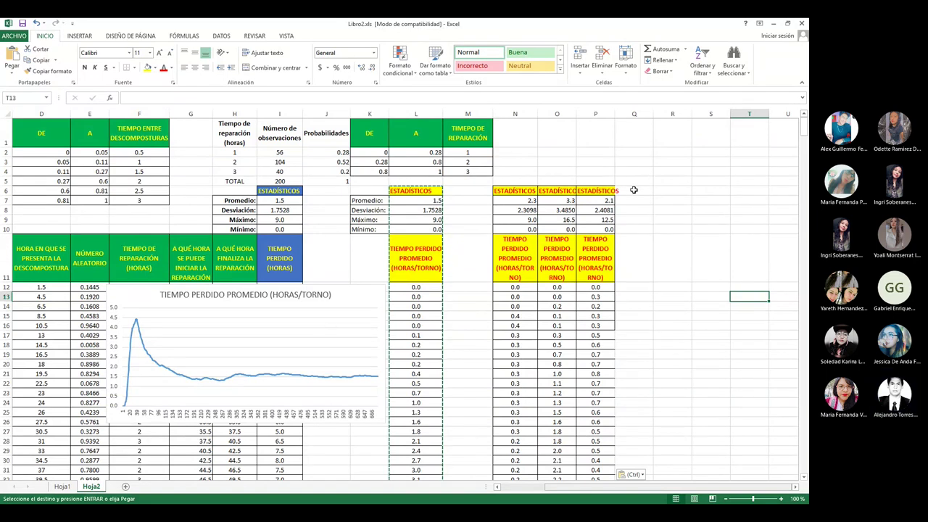
pyautogui.rightClick(635, 191)
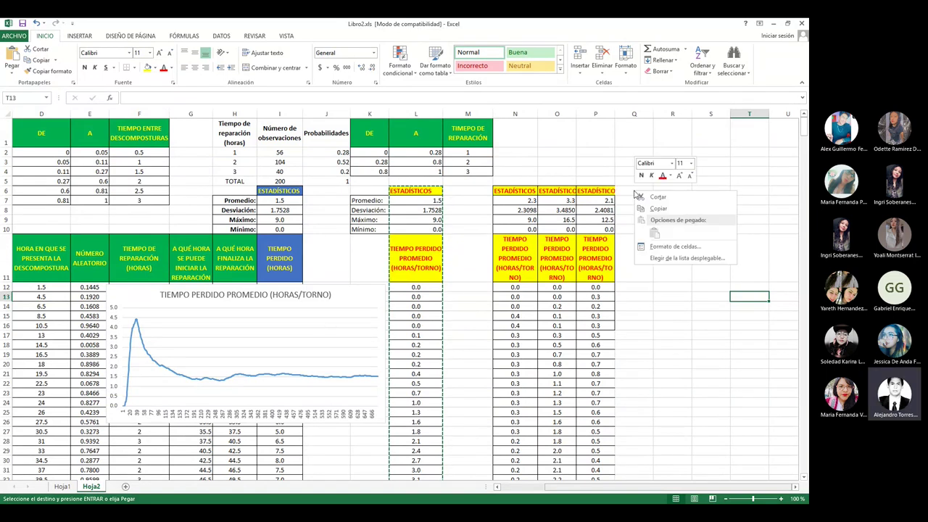
pyautogui.press('Escape')
pyautogui.rightClick(621, 189)
pyautogui.press('Escape')
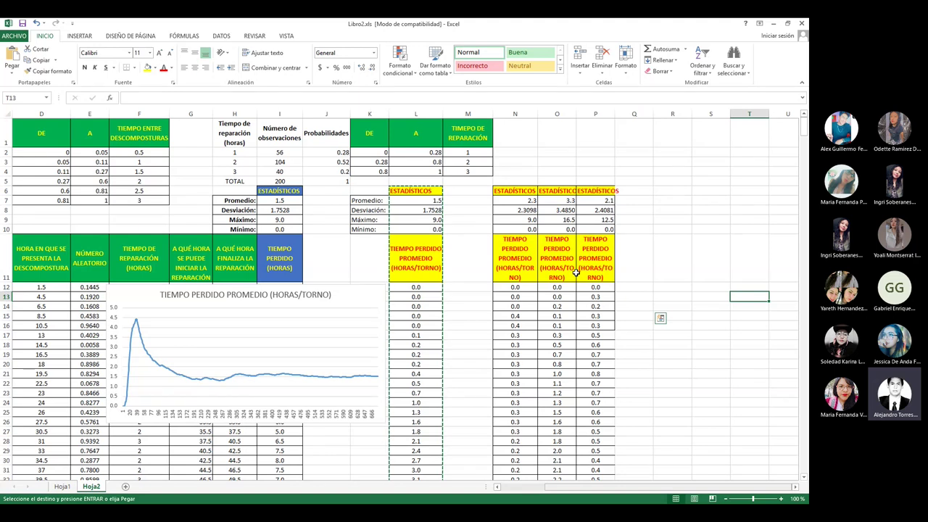
pyautogui.rightClick(635, 189)
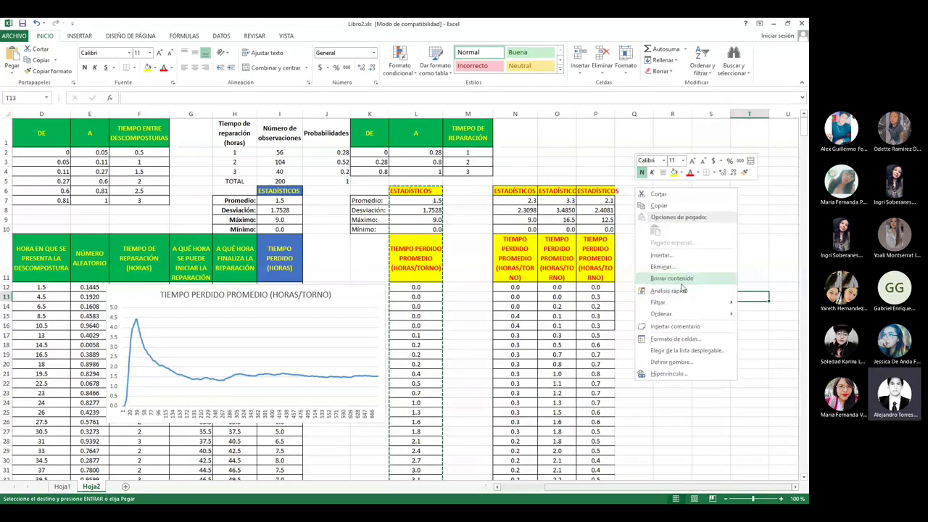
pyautogui.press('Escape')
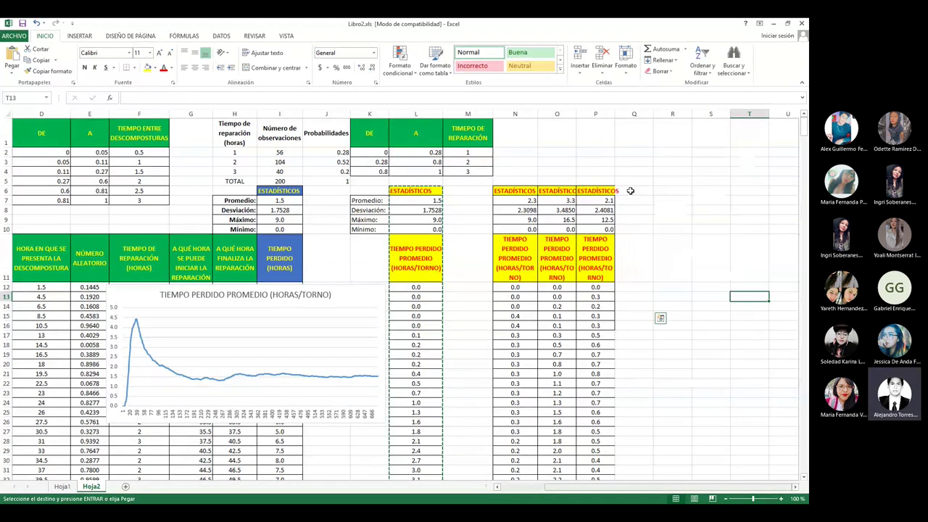
pyautogui.rightClick(630, 191)
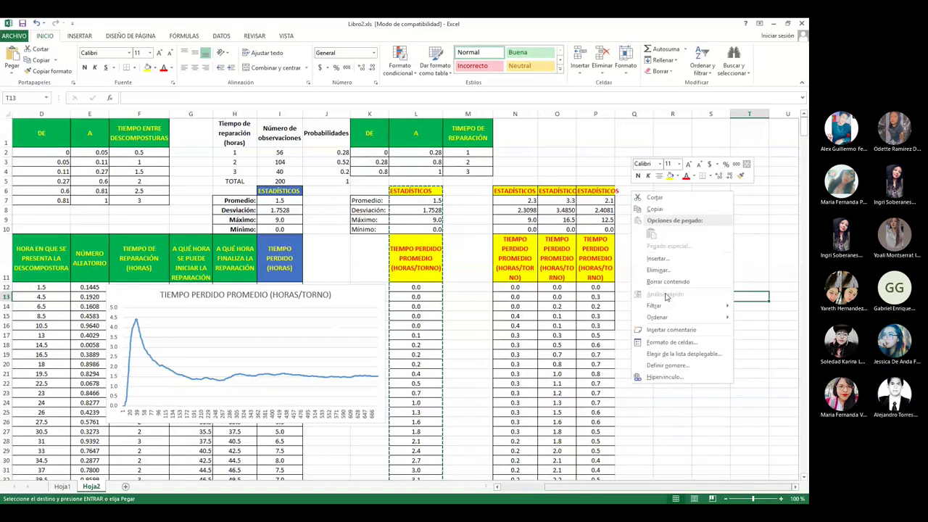
pyautogui.press('Escape')
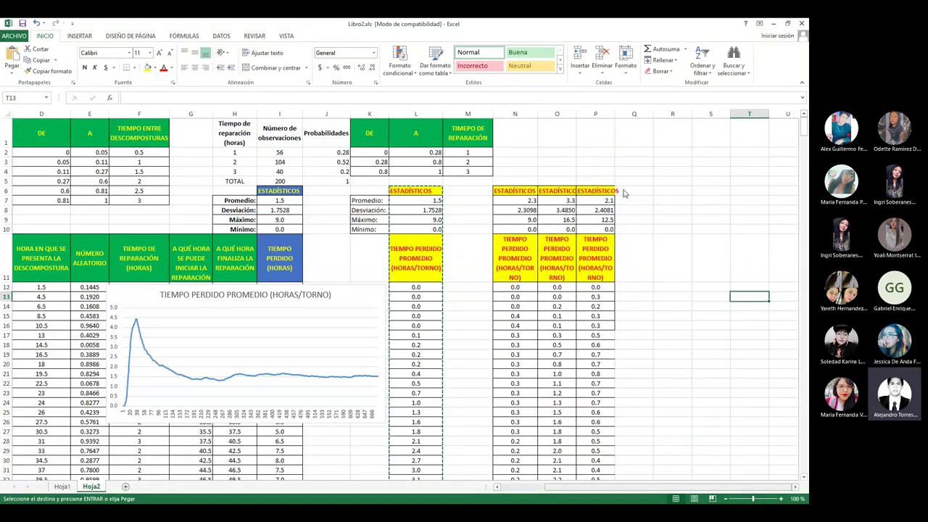
pyautogui.rightClick(624, 193)
pyautogui.press('Escape')
# Undo the last edit to header cell N11 and bring up its formatting options
pyautogui.hotkey('ctrl', 'z')
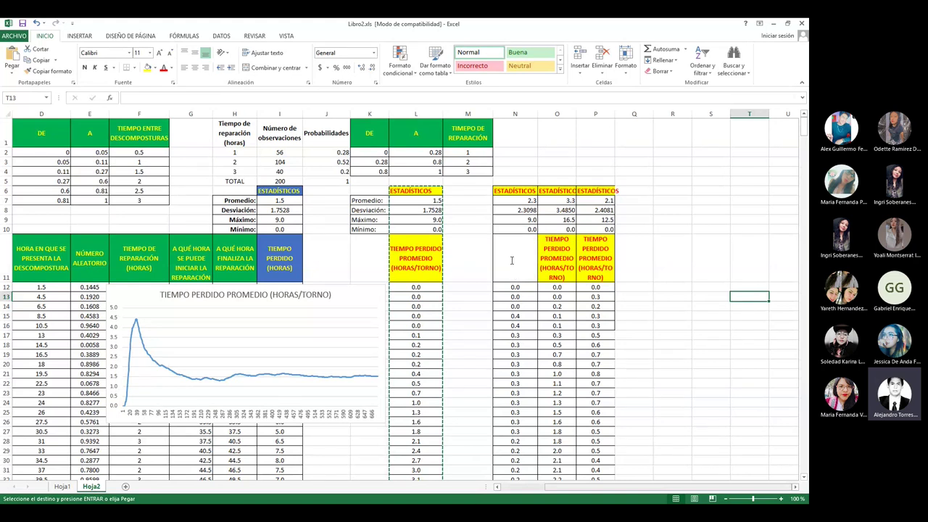
pyautogui.rightClick(511, 259)
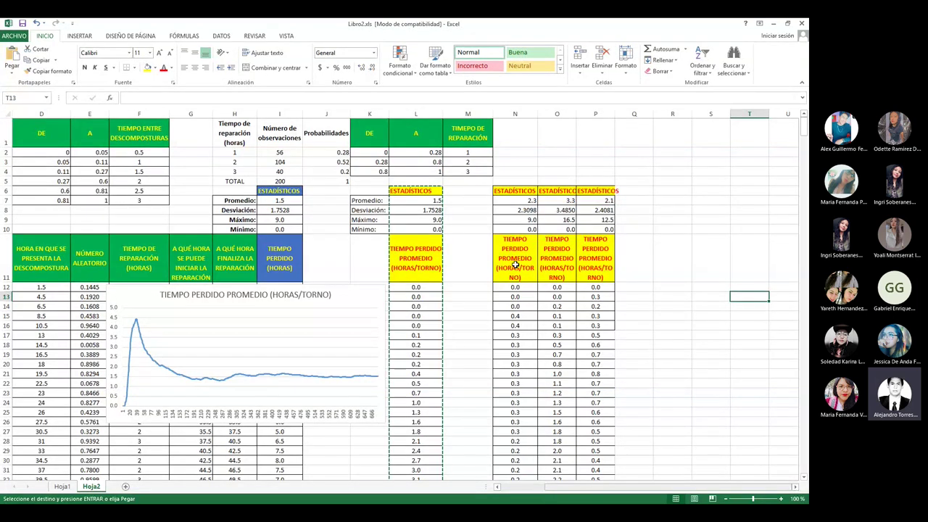
# Delete the lost-time heading in cell N11 so column N has no header
pyautogui.click(512, 259)
pyautogui.press('Delete')
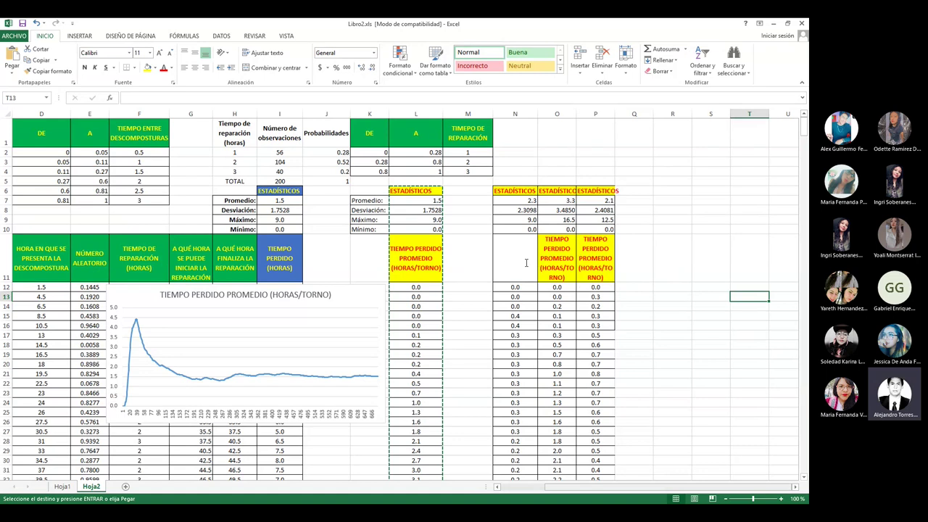
pyautogui.rightClick(565, 265)
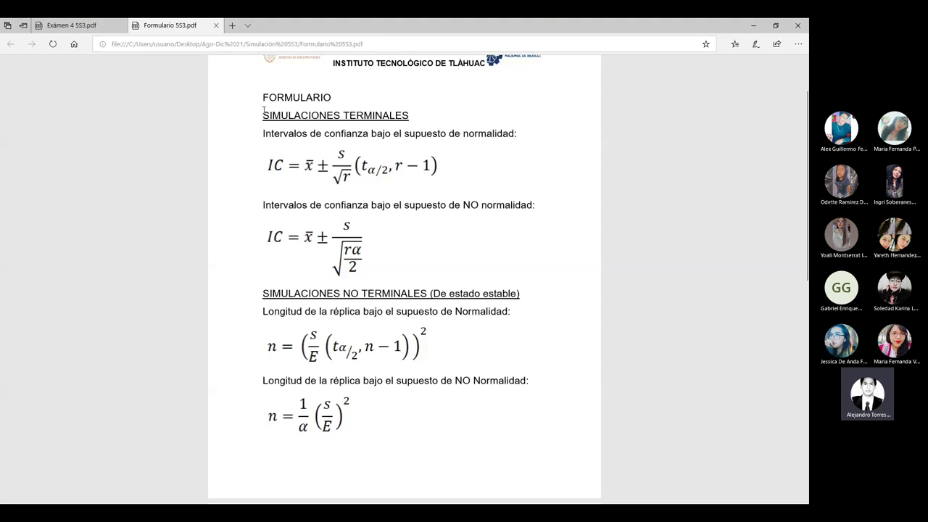
# Select and copy the non-normality confidence-interval formula from the formula sheet PDF
pyautogui.moveTo(263, 110); pyautogui.dragTo(438, 134)
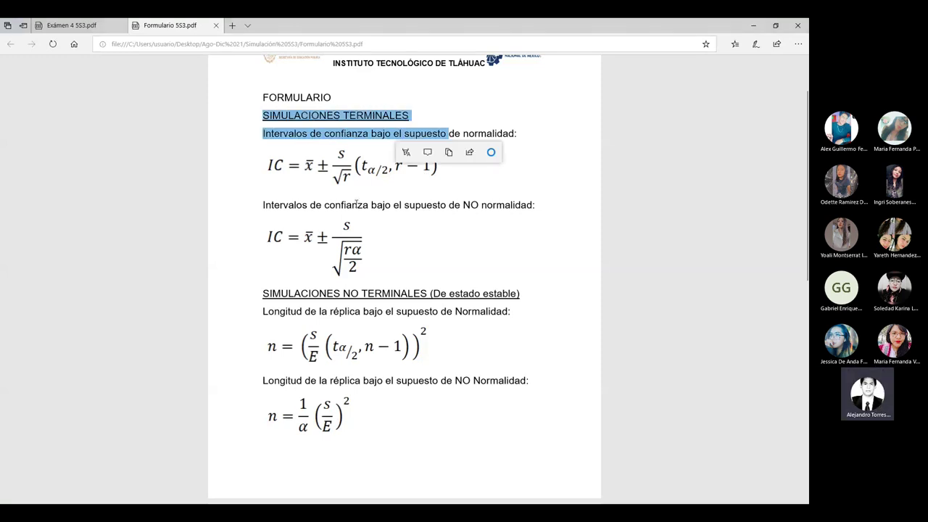
pyautogui.click(323, 208)
pyautogui.moveTo(262, 205)
pyautogui.mouseDown()
pyautogui.moveTo(290, 208)
pyautogui.moveTo(326, 250)
pyautogui.moveTo(369, 278)
pyautogui.moveTo(364, 265)
pyautogui.mouseUp()
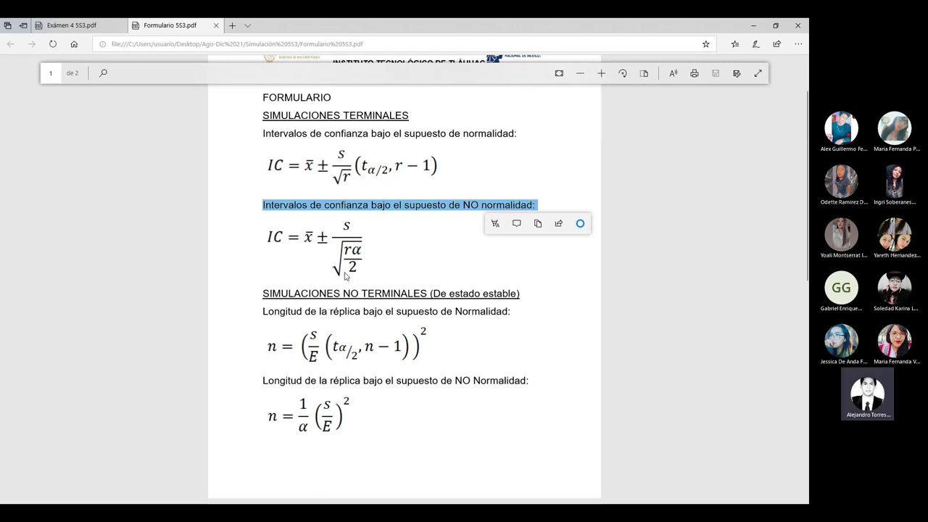
pyautogui.click(368, 251)
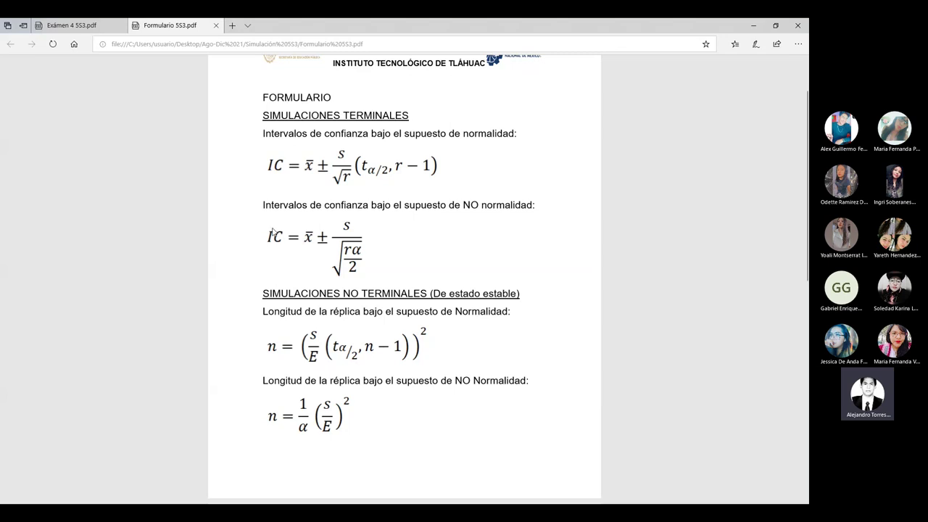
# Close the Formulario 5S3.pdf tab, returning to Exámen 4 5S3.pdf
pyautogui.scroll(-1, 311, 232)
pyautogui.scroll(1, 311, 232)
pyautogui.scroll(-1, 311, 232)
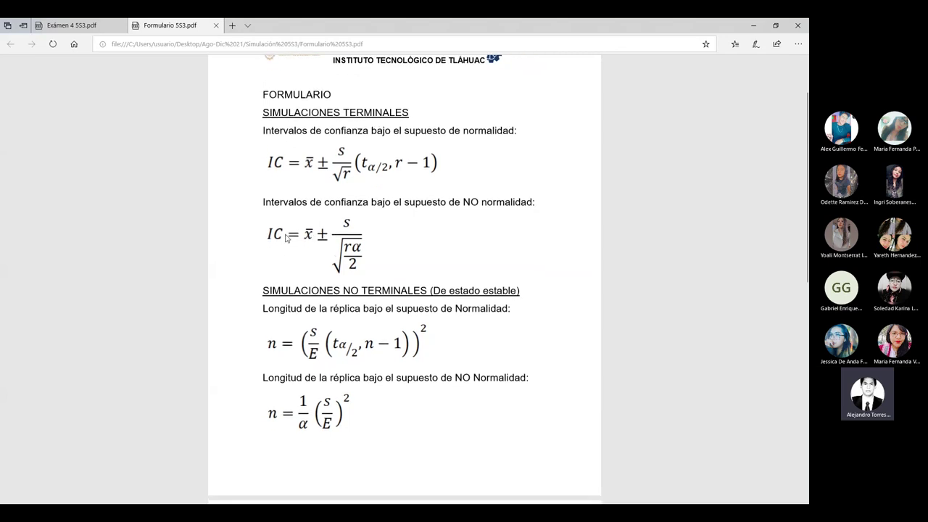
pyautogui.click(216, 28)
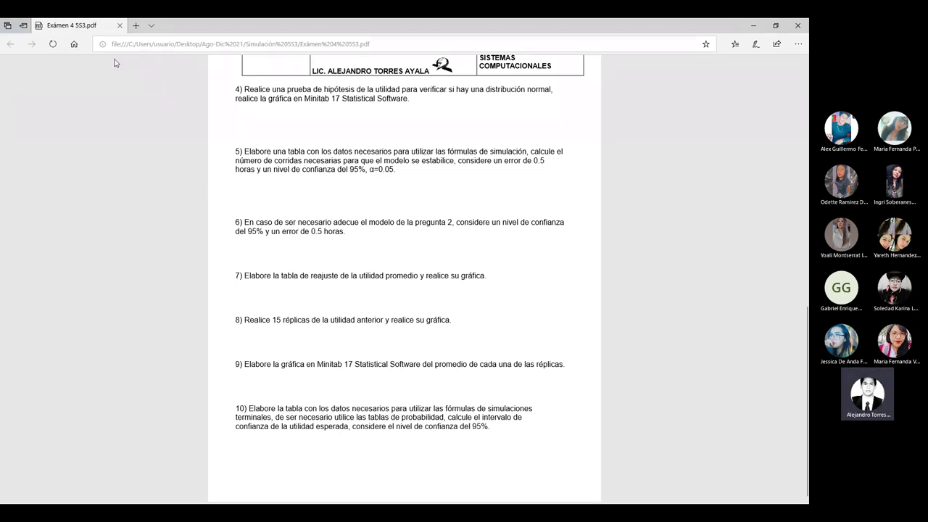
# Close the Exámen 4 5S3.pdf tab in Edge to return to Excel
pyautogui.click(120, 27)
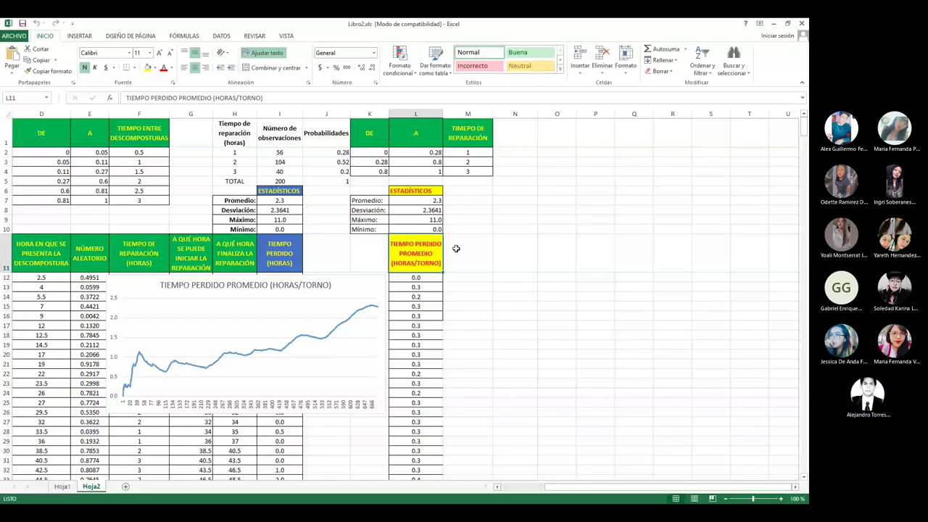
# Paste the non-normality confidence interval formula as a picture at J6 and move it over D1:H9
pyautogui.click(328, 190)
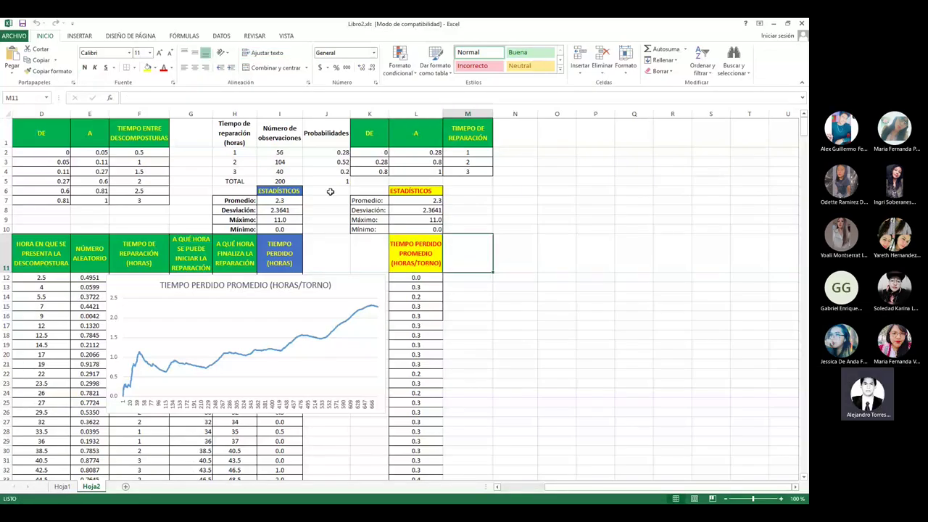
pyautogui.rightClick(329, 190)
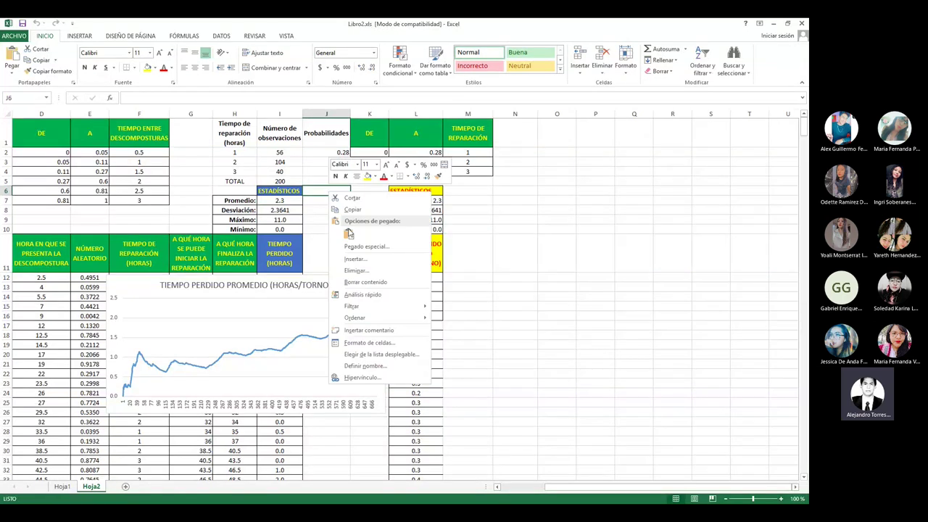
pyautogui.click(349, 232)
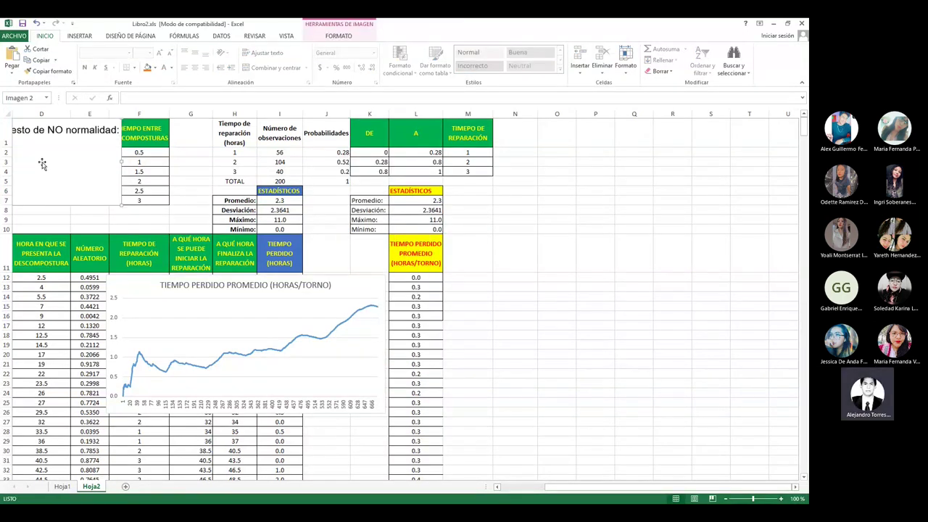
pyautogui.moveTo(44, 164)
pyautogui.mouseDown()
pyautogui.moveTo(231, 185)
pyautogui.moveTo(307, 310)
pyautogui.moveTo(263, 203)
pyautogui.mouseUp()
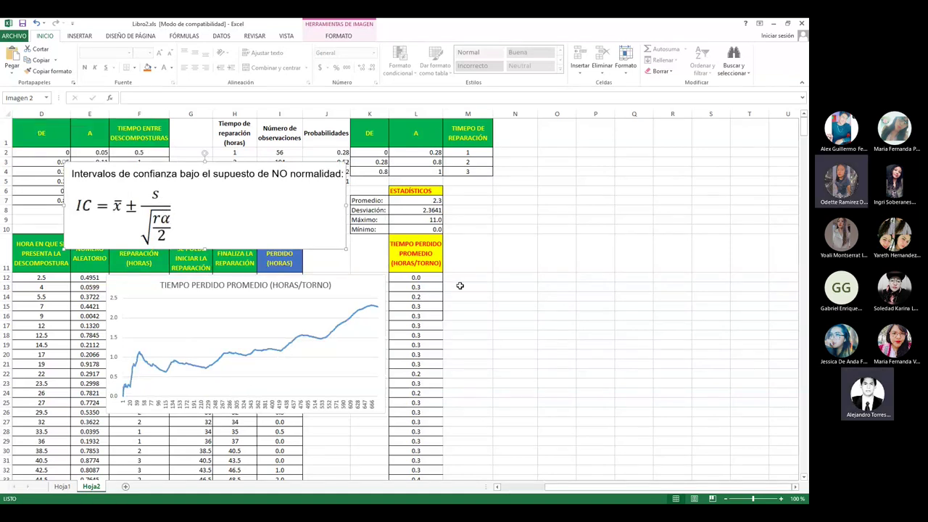
pyautogui.click(464, 279)
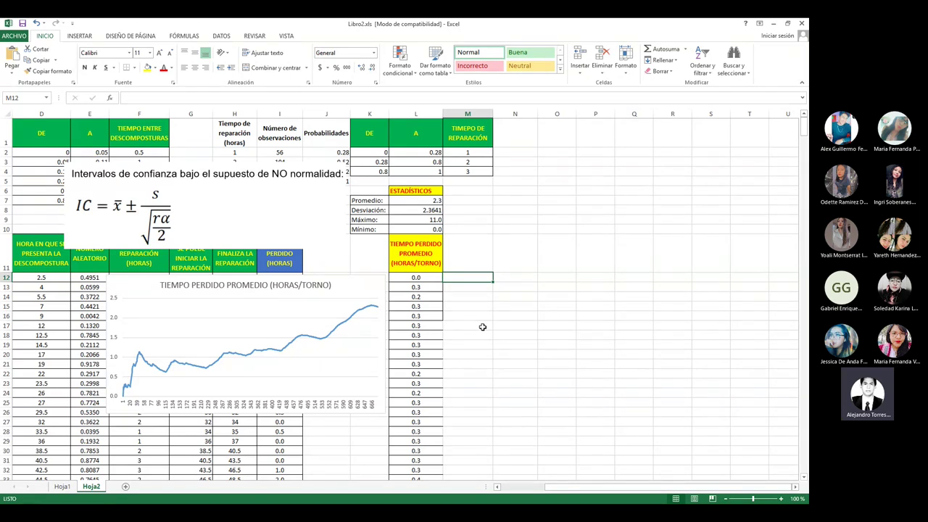
pyautogui.moveTo(517, 200); pyautogui.dragTo(774, 201)
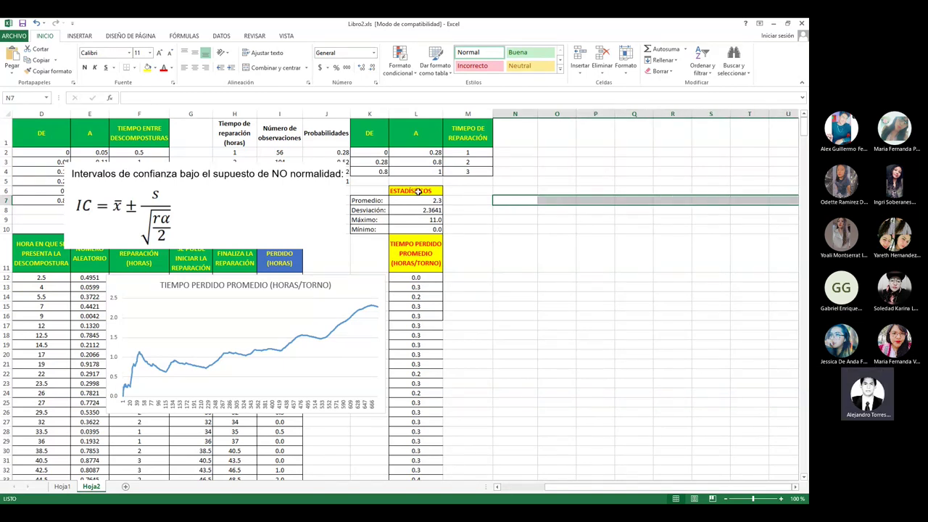
pyautogui.click(418, 193)
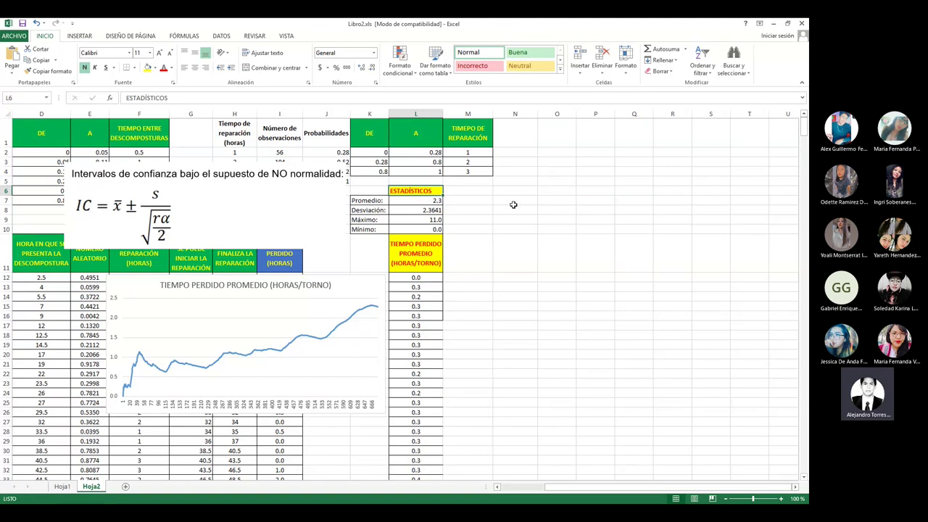
pyautogui.moveTo(532, 194); pyautogui.dragTo(663, 318)
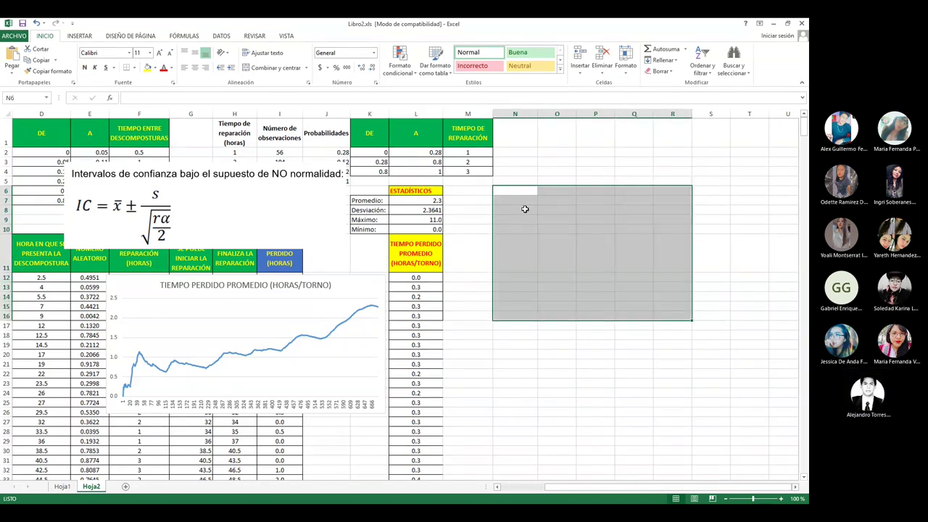
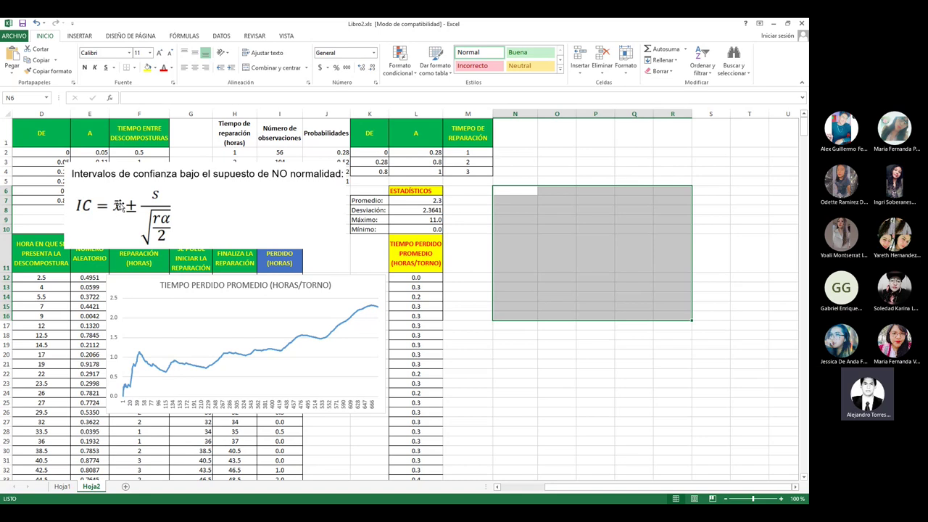
pyautogui.click(516, 203)
pyautogui.moveTo(532, 203); pyautogui.dragTo(768, 200)
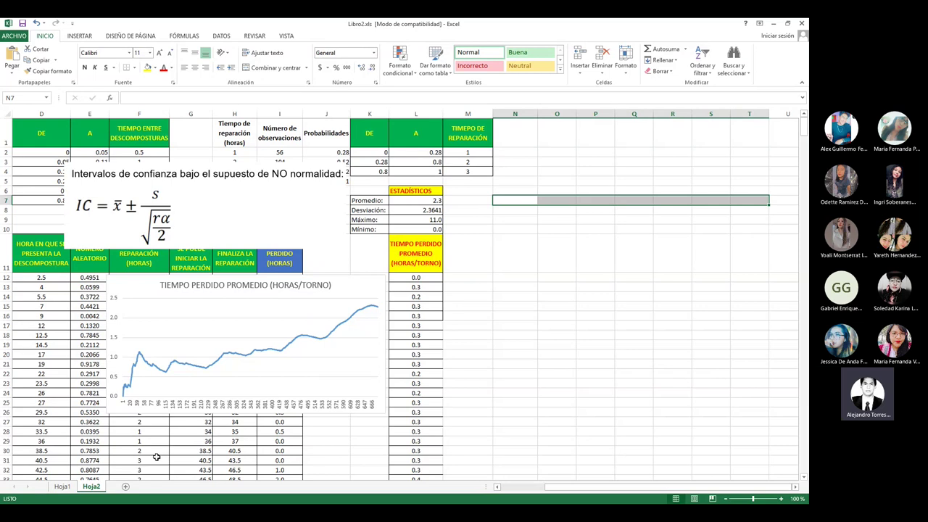
pyautogui.click(64, 487)
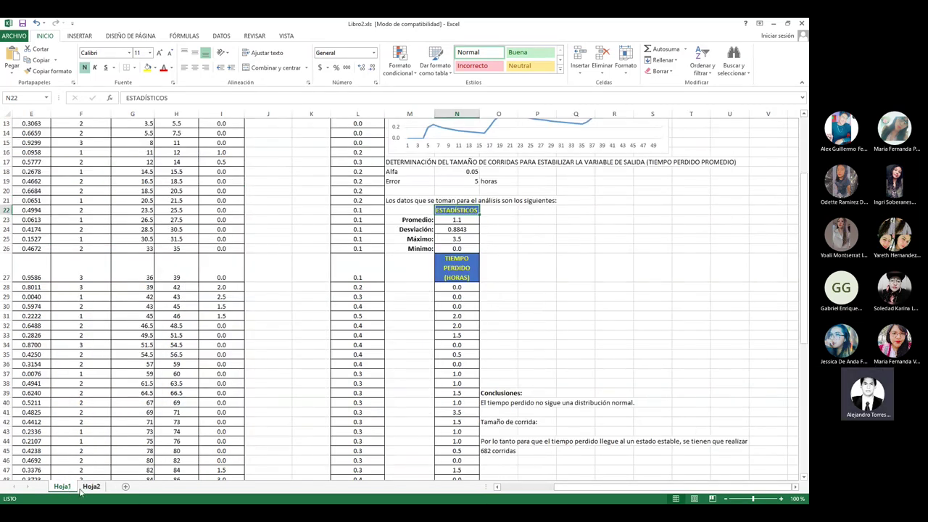
pyautogui.click(90, 486)
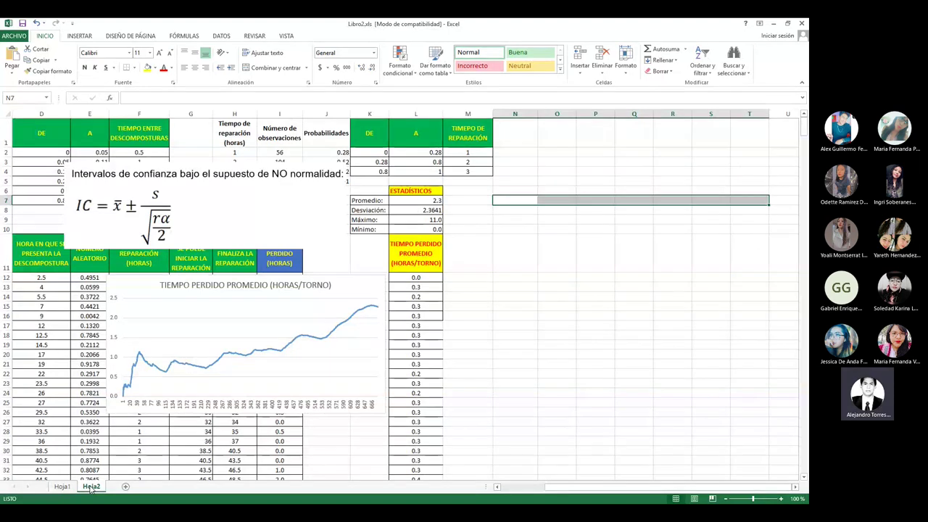